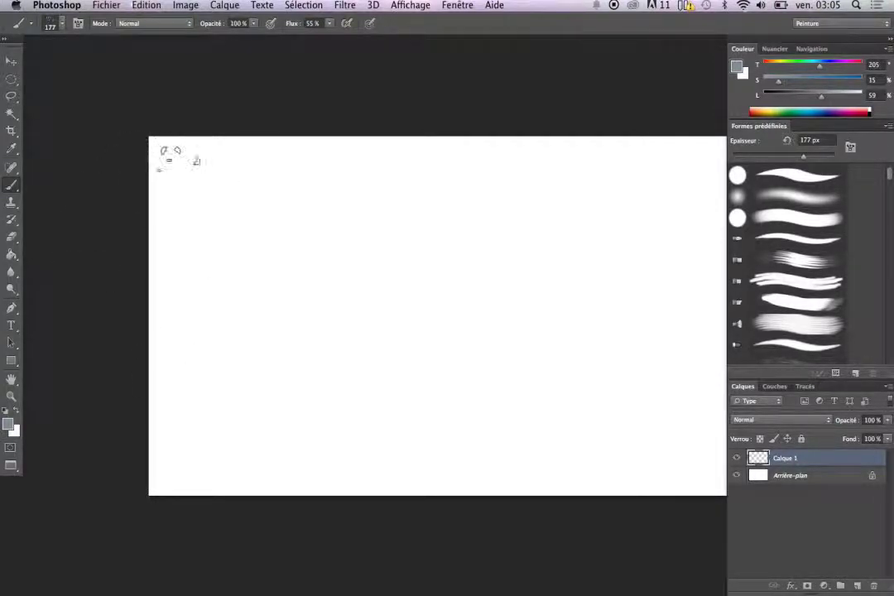
# Shrink the brush on the canvas from 177 px to 45 px
pyautogui.moveTo(209, 205); pyautogui.dragTo(190, 205)
pyautogui.moveTo(12, 183); pyautogui.dragTo(45, 188)
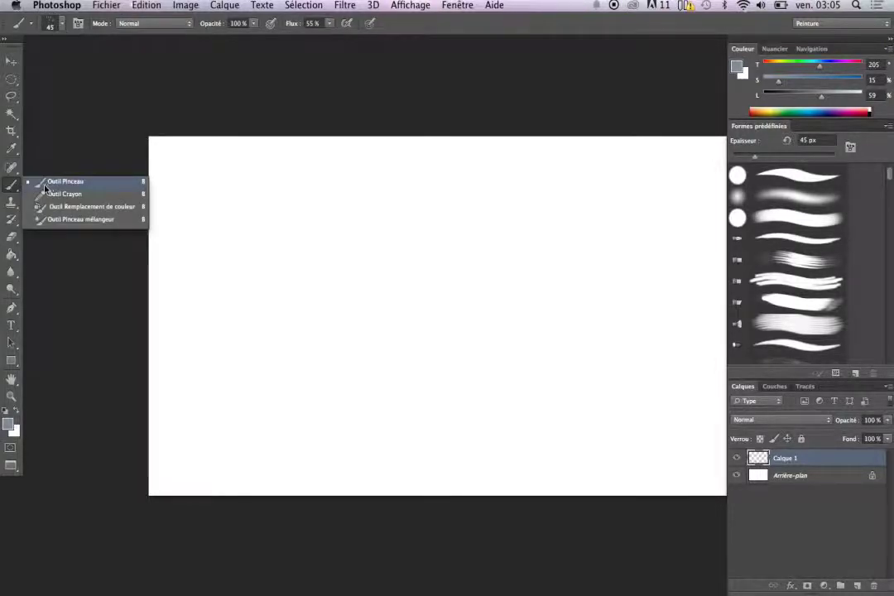
# Choose the regular paintbrush with the hard round tip and resize it to 37 px
pyautogui.click(91, 184)
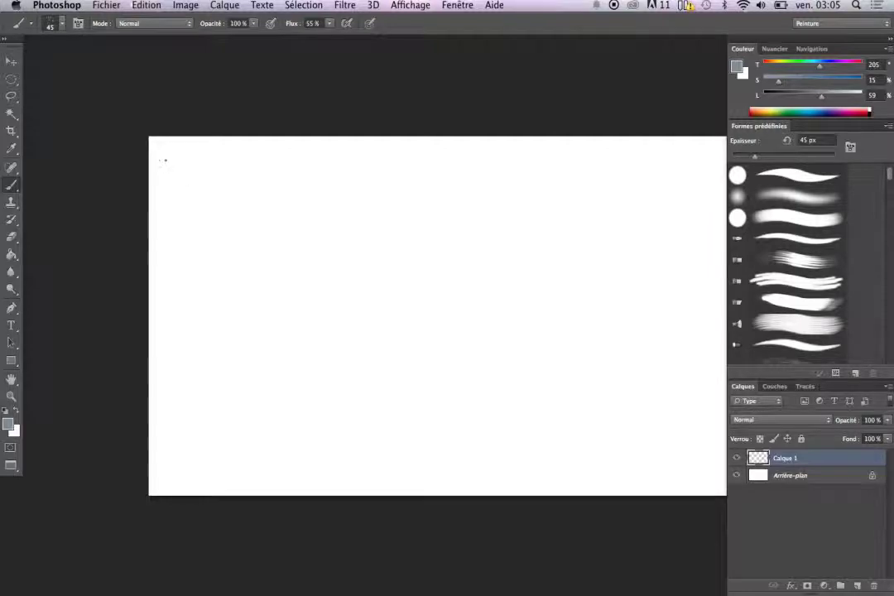
pyautogui.click(62, 26)
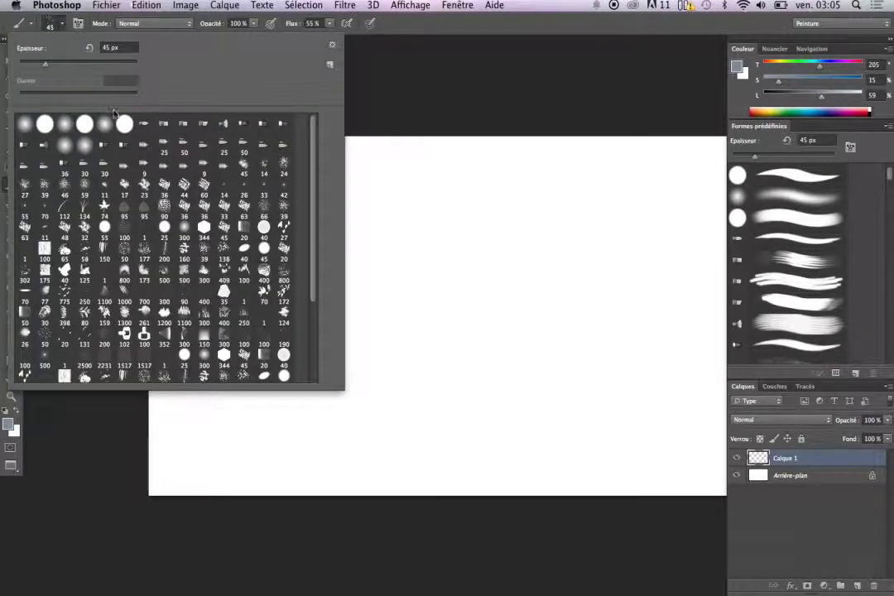
pyautogui.click(48, 125)
pyautogui.click(428, 115)
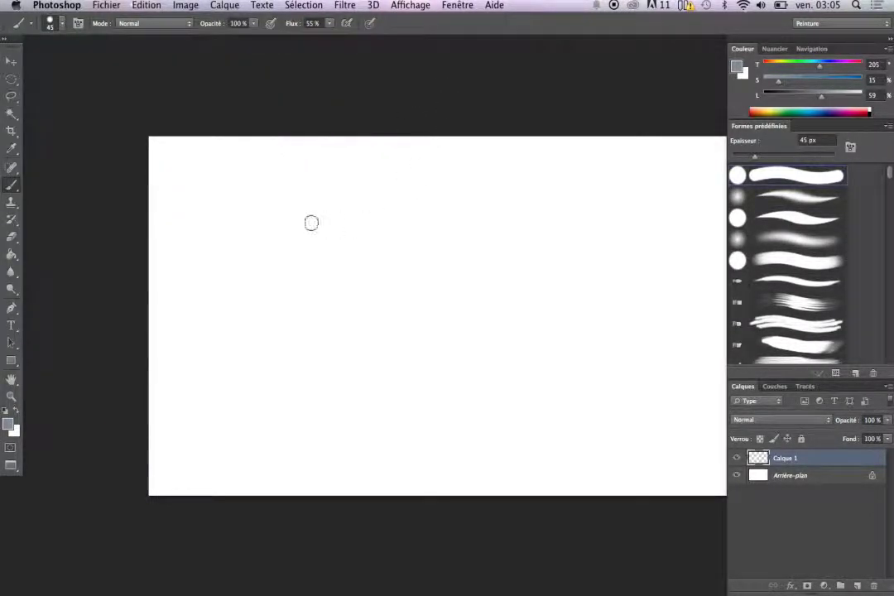
pyautogui.moveTo(355, 162); pyautogui.dragTo(340, 161)
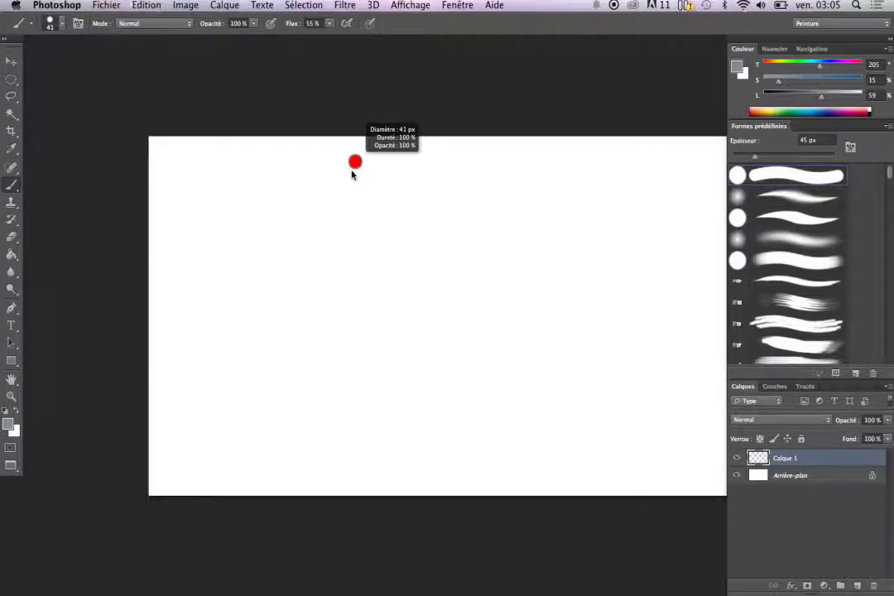
# Browse the brush picker's gear menu and close it without choosing anything
pyautogui.click(61, 25)
pyautogui.scroll(-5, 320, 207)
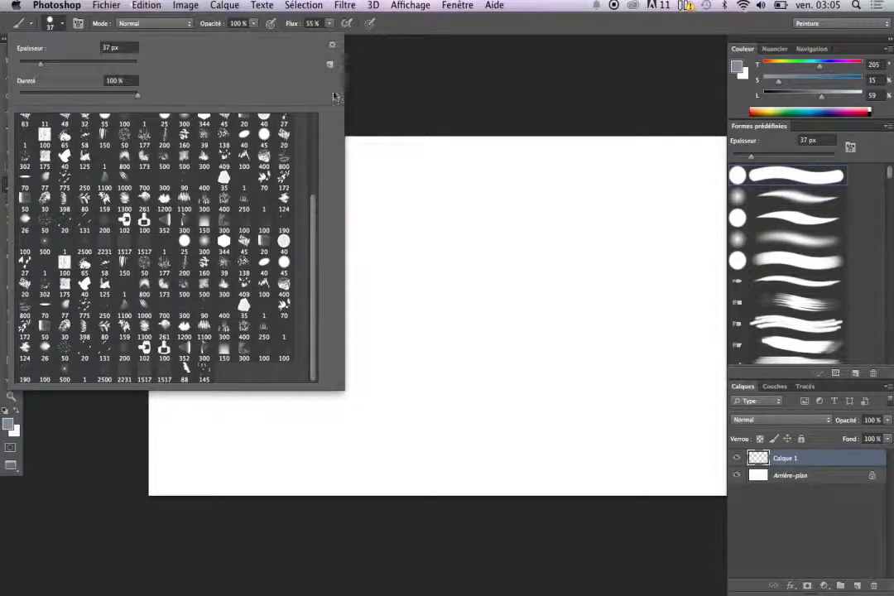
pyautogui.click(332, 44)
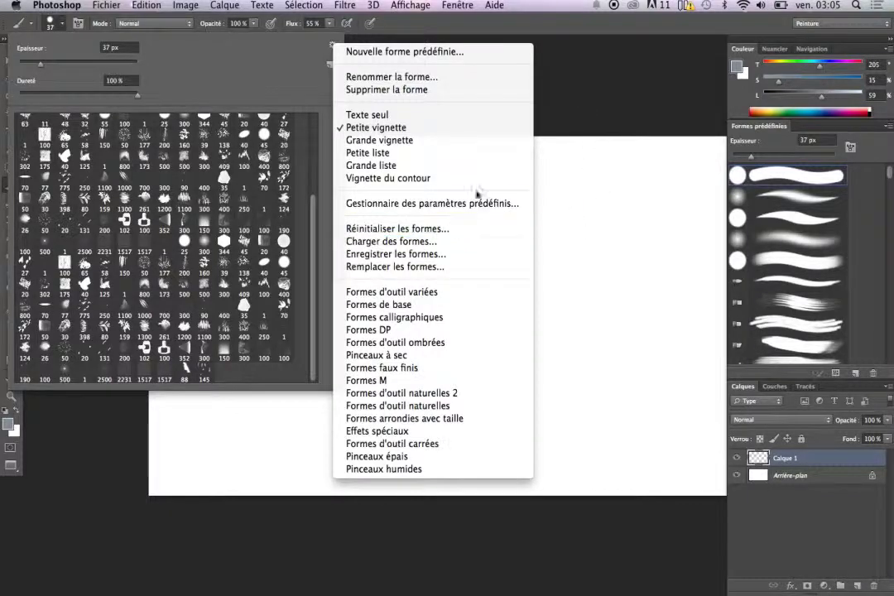
pyautogui.click(581, 134)
pyautogui.click(428, 139)
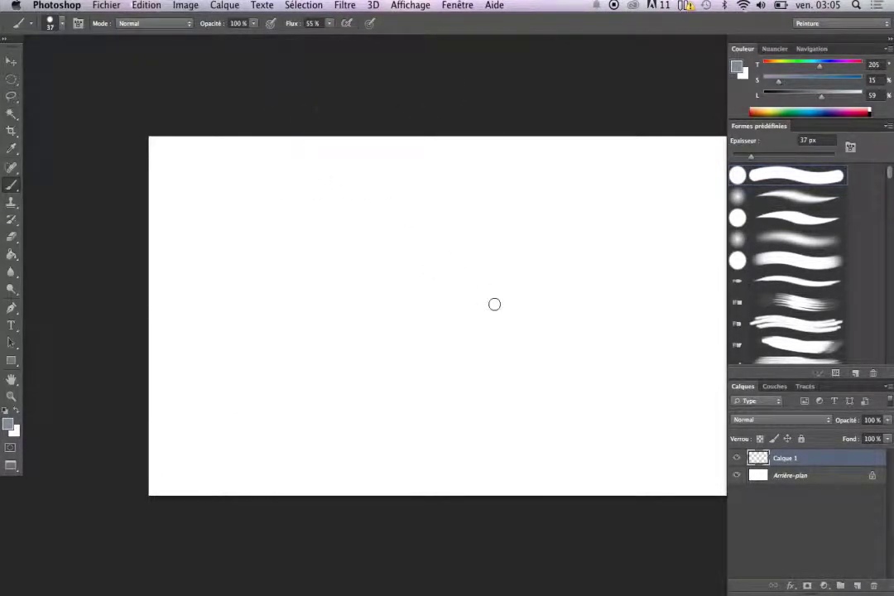
# Set the brush to 13 px and paint a few grey strokes on Calque 1
pyautogui.keyDown('ctrl'); pyautogui.keyDown('alt'); pyautogui.click(491, 260); pyautogui.keyUp('alt'); pyautogui.keyUp('ctrl')
pyautogui.moveTo(485, 278); pyautogui.dragTo(481, 274)
pyautogui.moveTo(330, 203); pyautogui.dragTo(349, 239)
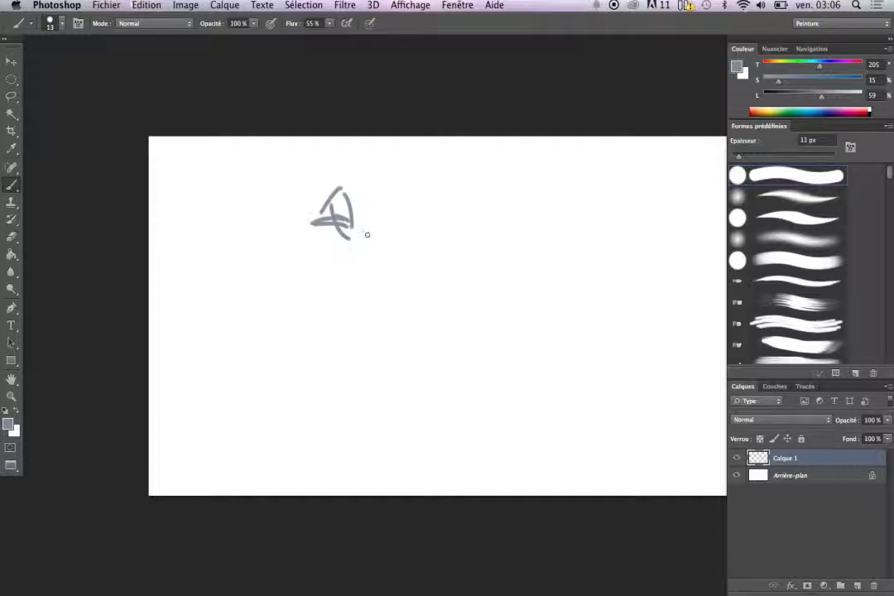
pyautogui.moveTo(361, 193); pyautogui.dragTo(364, 248)
pyautogui.moveTo(377, 213); pyautogui.dragTo(376, 228)
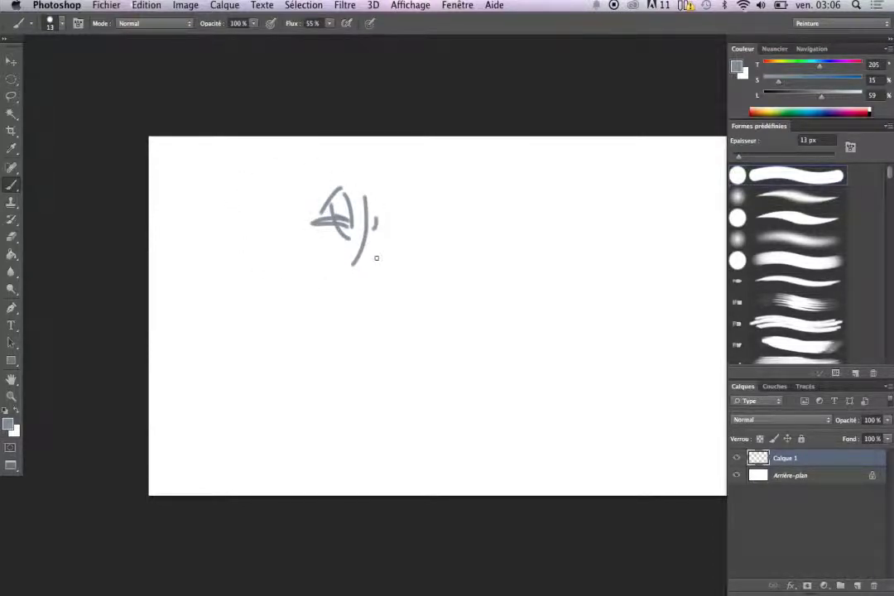
# Lasso the grey strokes, define them as brush preset 'new brush', then deselect
pyautogui.press('l')
pyautogui.moveTo(346, 172); pyautogui.dragTo(414, 281)
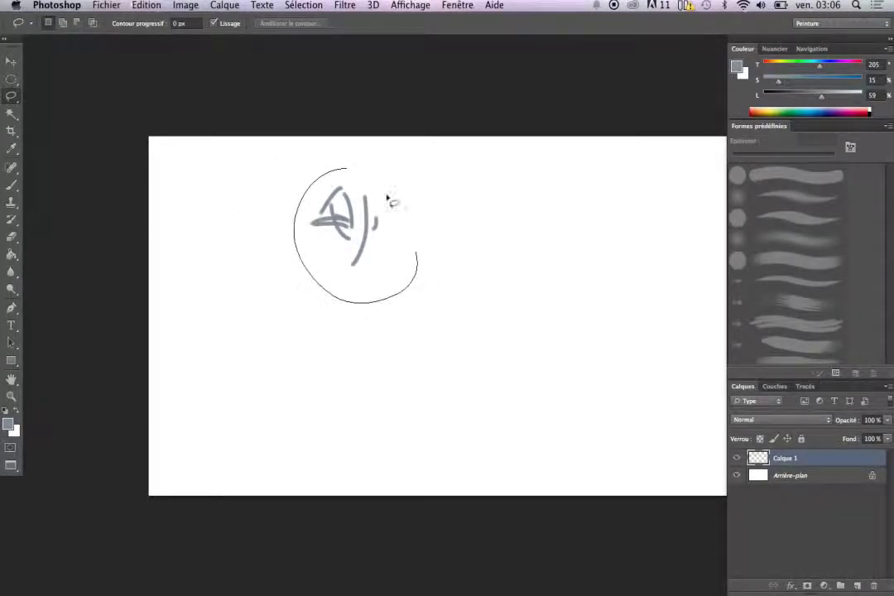
pyautogui.click(147, 7)
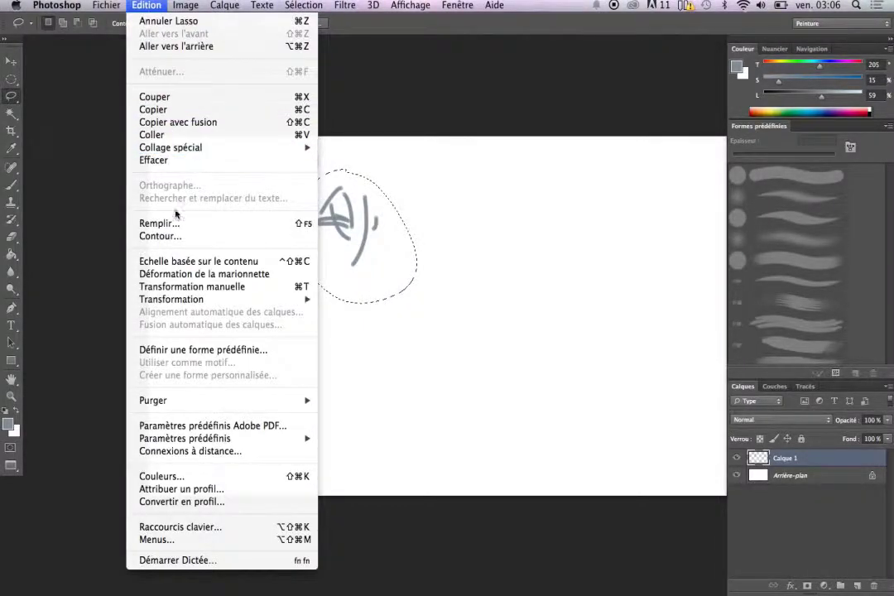
pyautogui.click(249, 350)
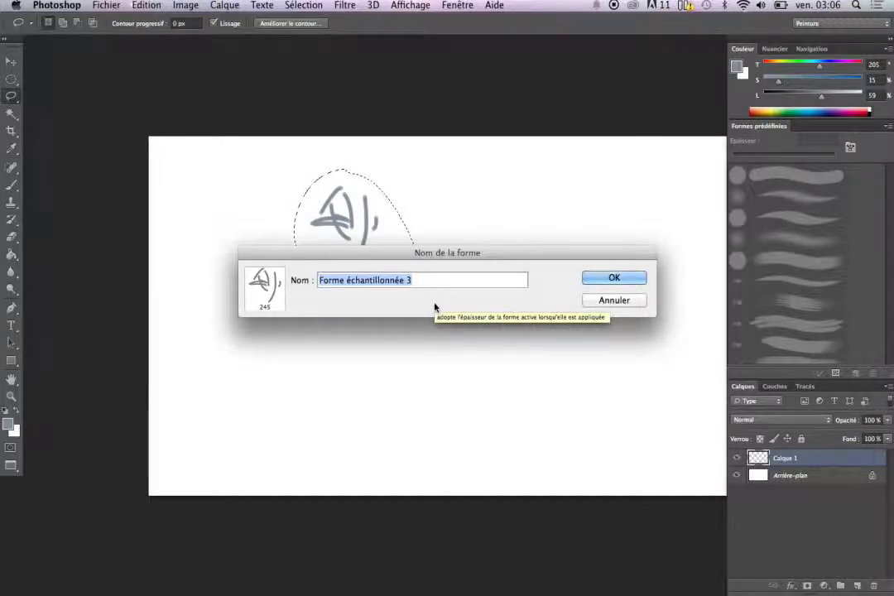
pyautogui.write('new brush')
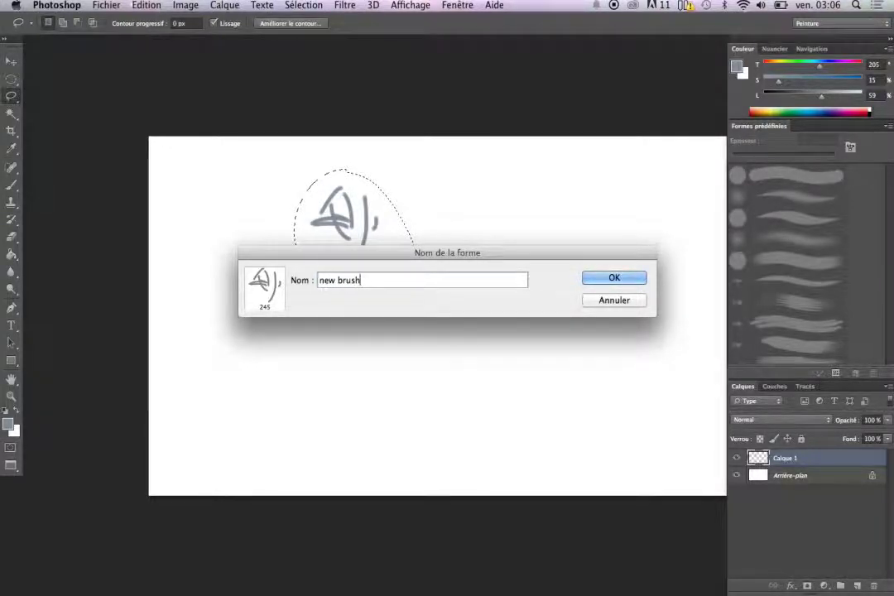
pyautogui.press('Return')
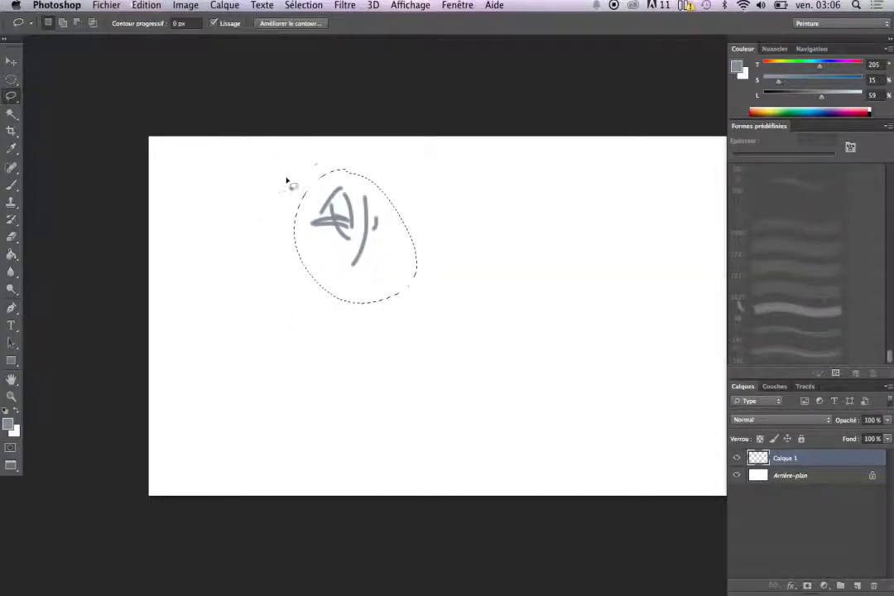
pyautogui.click(271, 188)
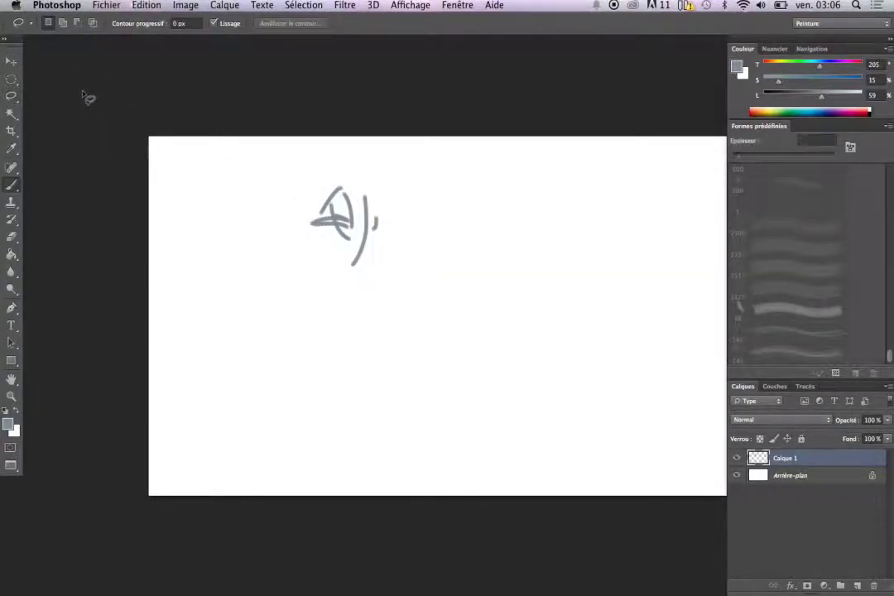
# Select the new 245 px custom brush in the brush picker
pyautogui.click(12, 186)
pyautogui.click(62, 23)
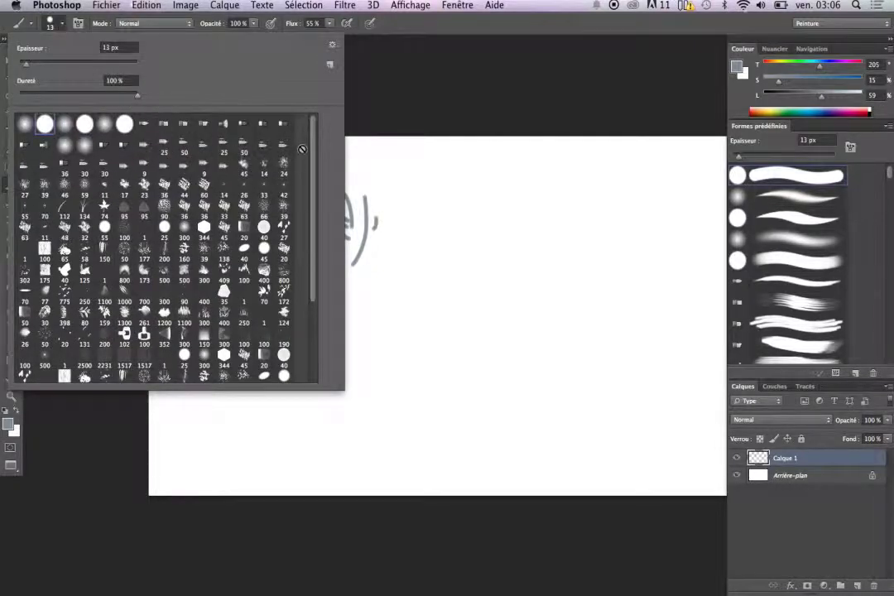
pyautogui.moveTo(313, 170); pyautogui.dragTo(317, 337)
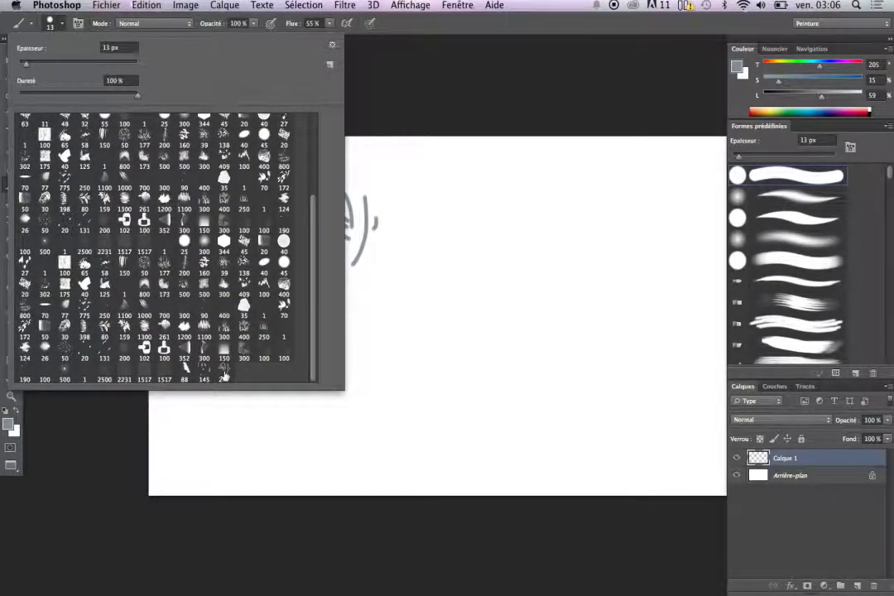
pyautogui.click(224, 374)
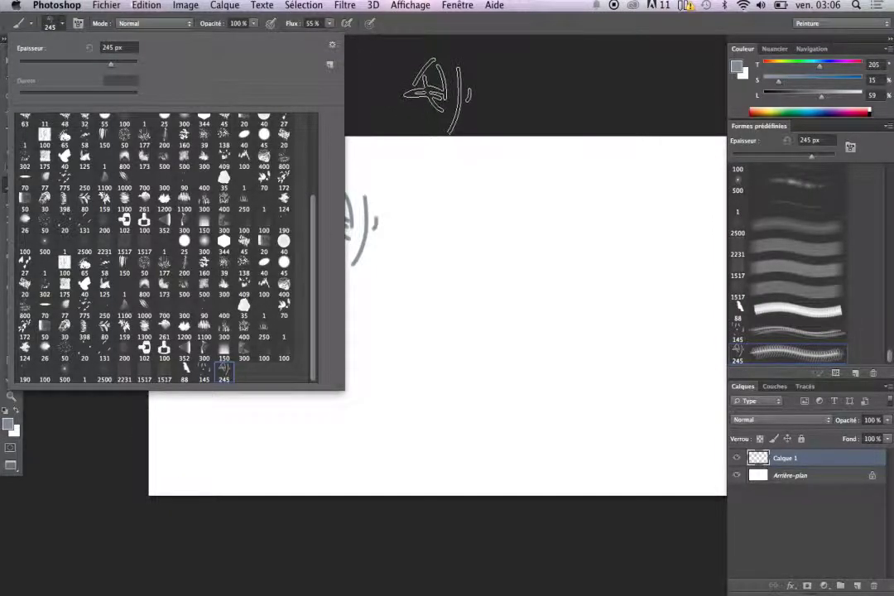
# Stamp five test dabs, undo them, and erase the grey drawing
pyautogui.click(456, 220)
pyautogui.click(408, 300)
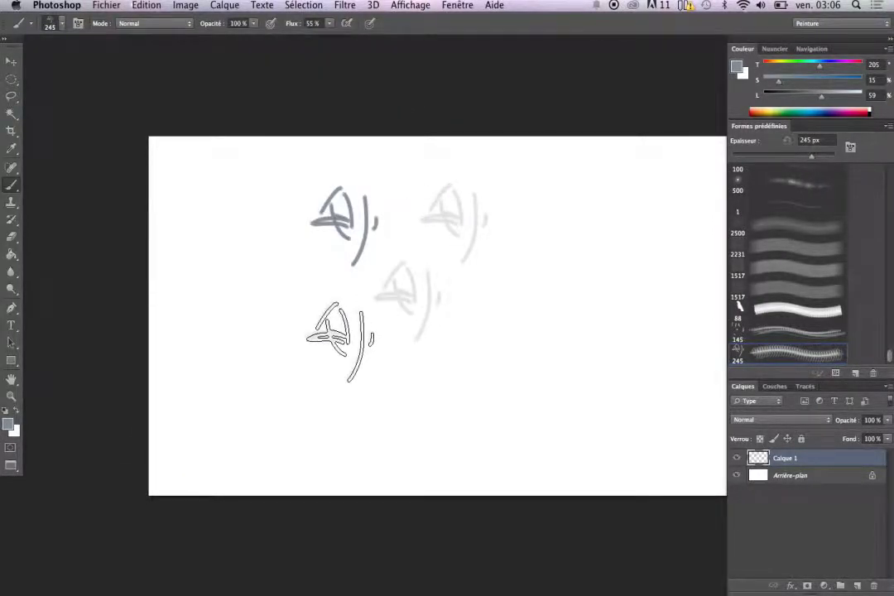
pyautogui.click(339, 336)
pyautogui.click(497, 385)
pyautogui.click(537, 286)
pyautogui.hotkey('ctrl', 'alt', 'z')
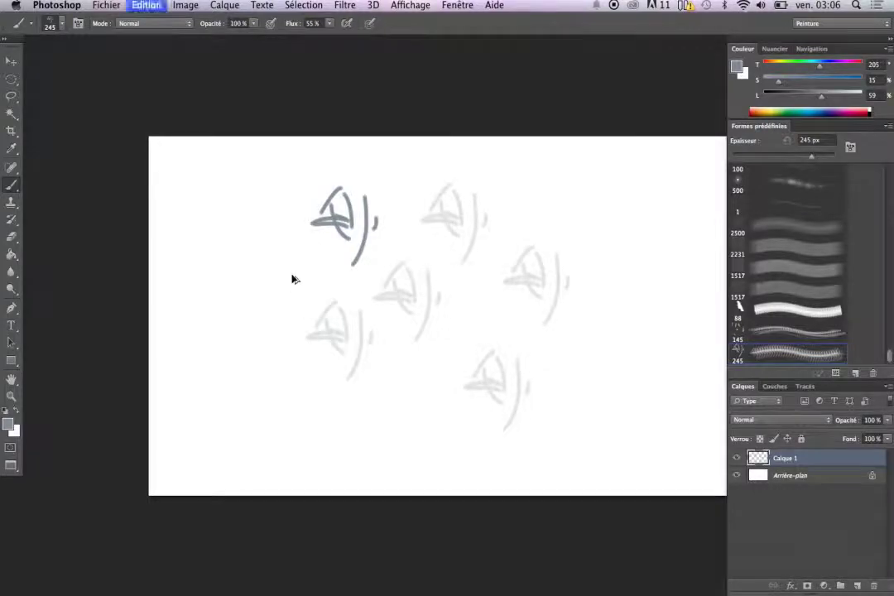
pyautogui.hotkey('ctrl', 'alt', 'z')
pyautogui.hotkey('ctrl', 'alt', 'z')
pyautogui.hotkey('ctrl', 'alt', 'z')
pyautogui.hotkey('ctrl', 'alt', 'z')
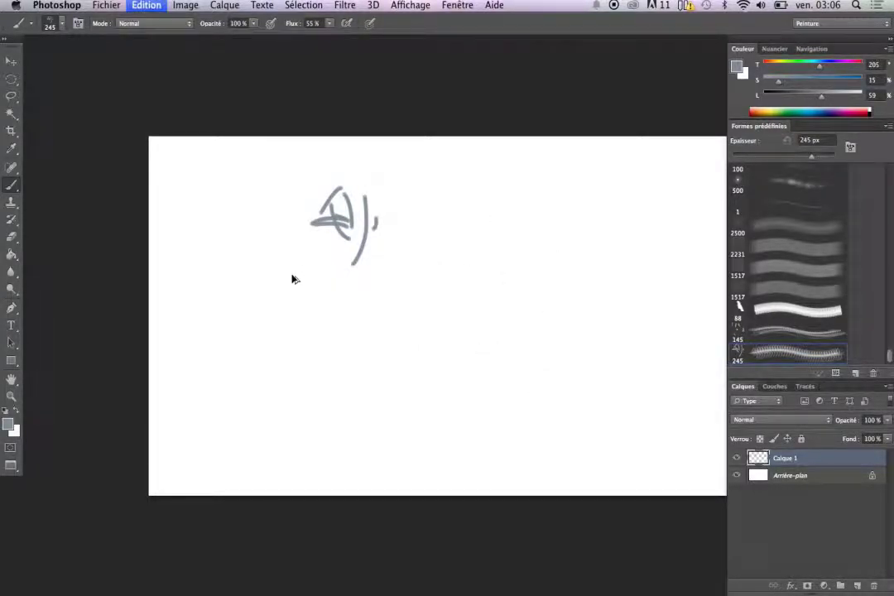
pyautogui.press('e')
pyautogui.moveTo(345, 290)
pyautogui.mouseDown()
pyautogui.moveTo(339, 244)
pyautogui.moveTo(357, 201)
pyautogui.mouseUp()
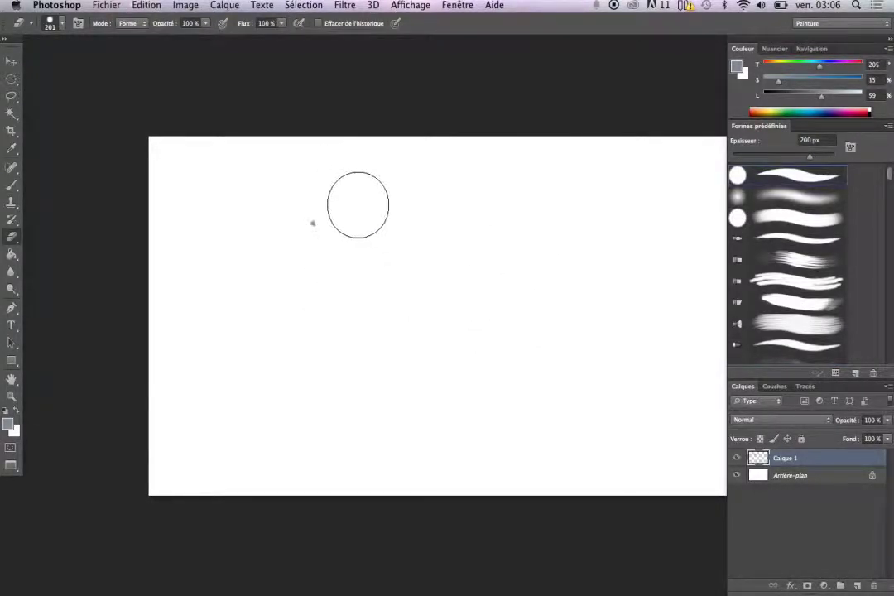
# Open the Brush settings panel on Brush Tip Shape and set the tip size to 193 px
pyautogui.press('b')
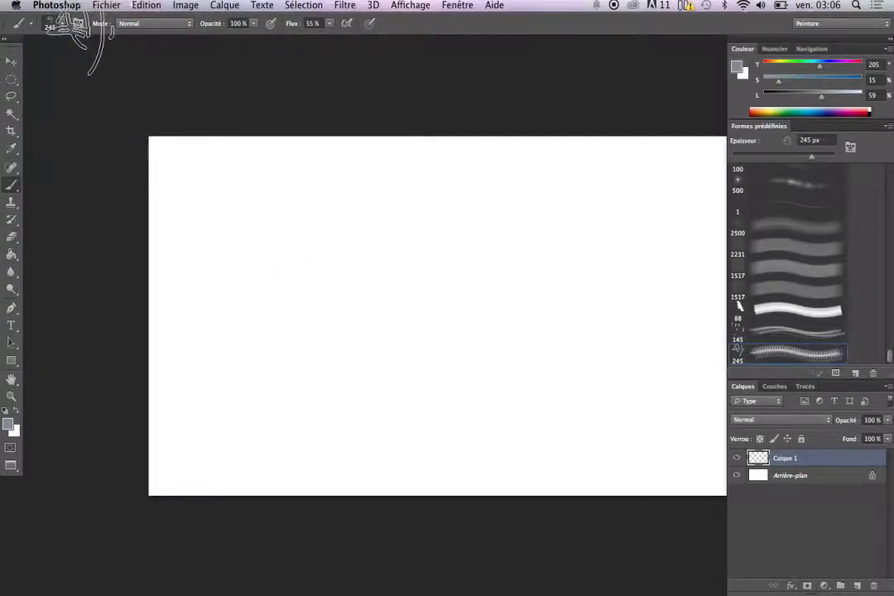
pyautogui.click(78, 23)
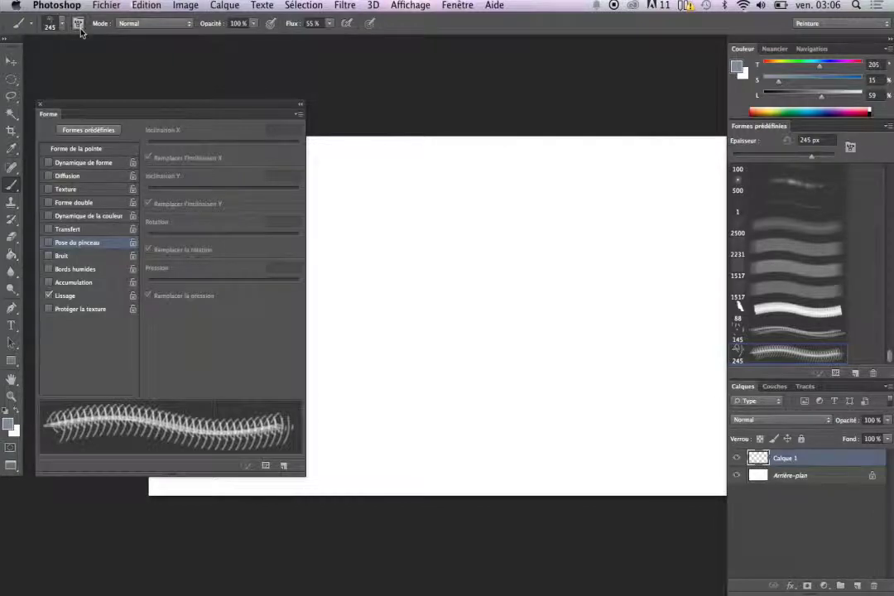
pyautogui.moveTo(118, 114); pyautogui.dragTo(188, 92)
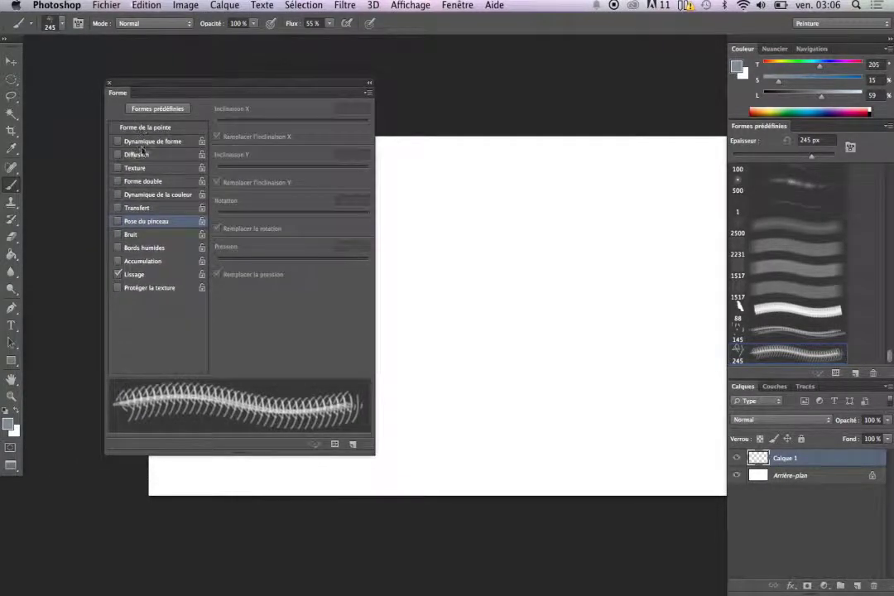
pyautogui.click(154, 128)
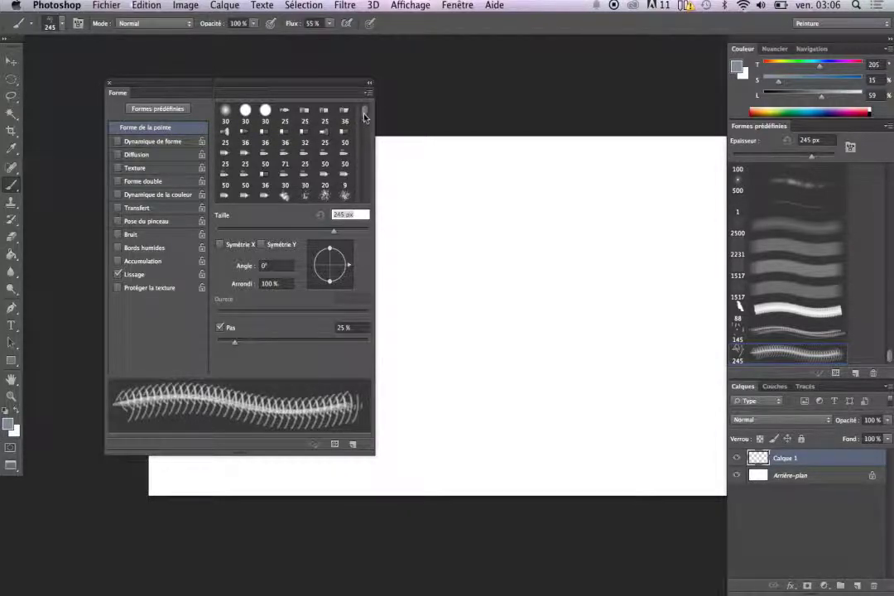
pyautogui.moveTo(364, 116); pyautogui.dragTo(365, 133)
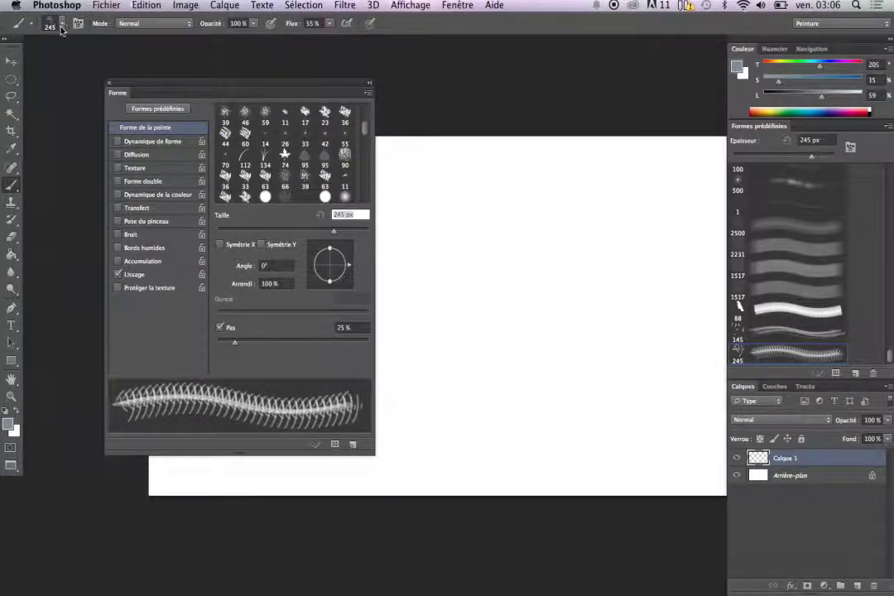
pyautogui.click(61, 25)
pyautogui.click(350, 98)
pyautogui.moveTo(365, 154); pyautogui.dragTo(364, 121)
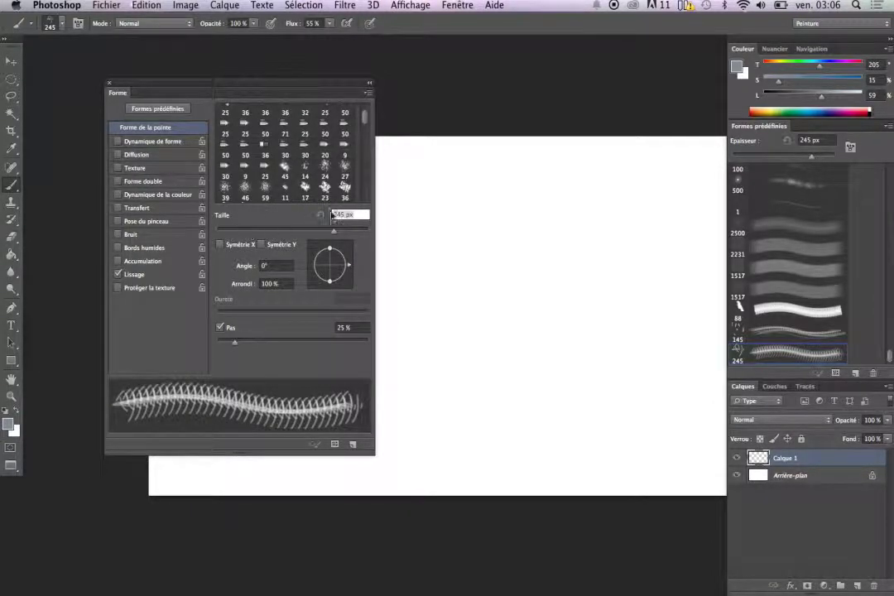
pyautogui.write('193')
pyautogui.press('Return')
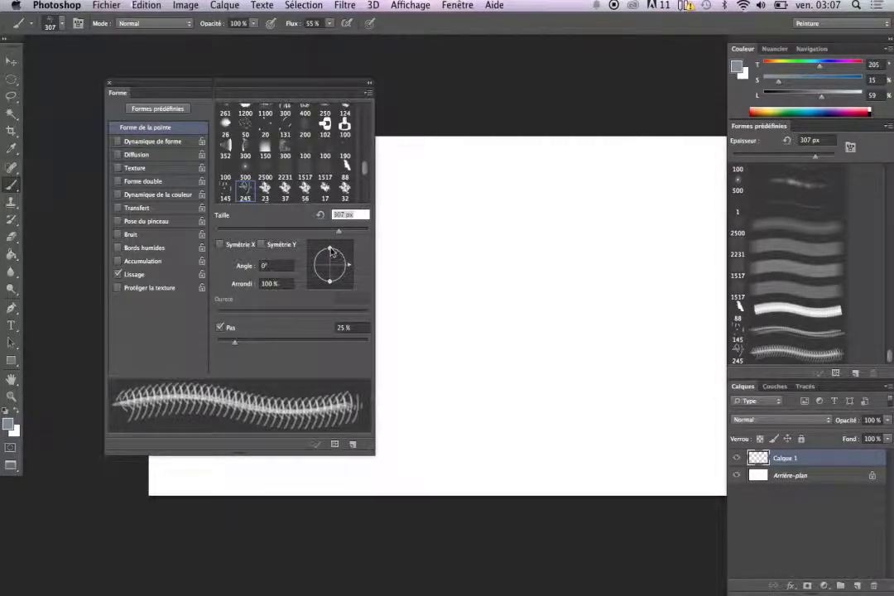
# Set tip roundness to 52% and angle to about -9°, undoing test strokes
pyautogui.moveTo(331, 251); pyautogui.dragTo(341, 286)
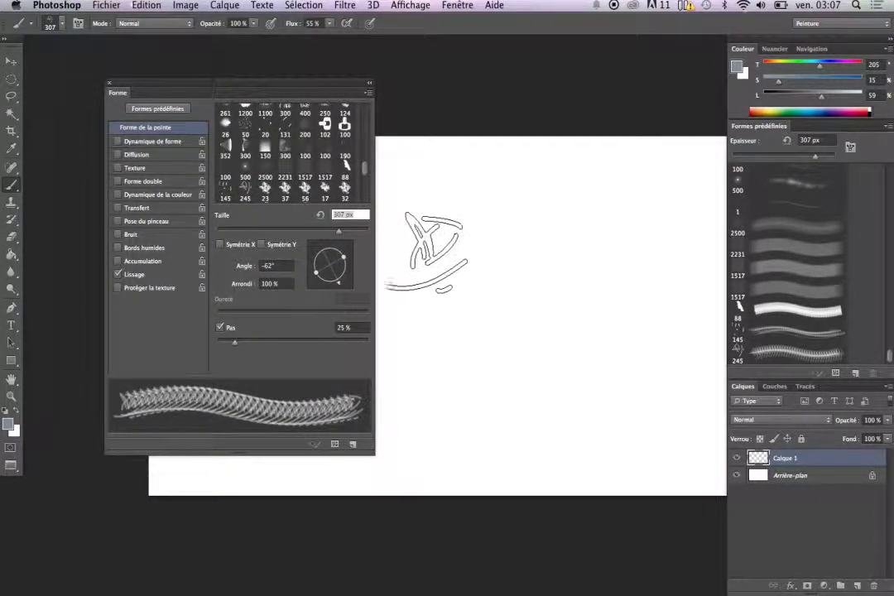
pyautogui.moveTo(419, 239); pyautogui.dragTo(414, 249)
pyautogui.hotkey('ctrl', 'z')
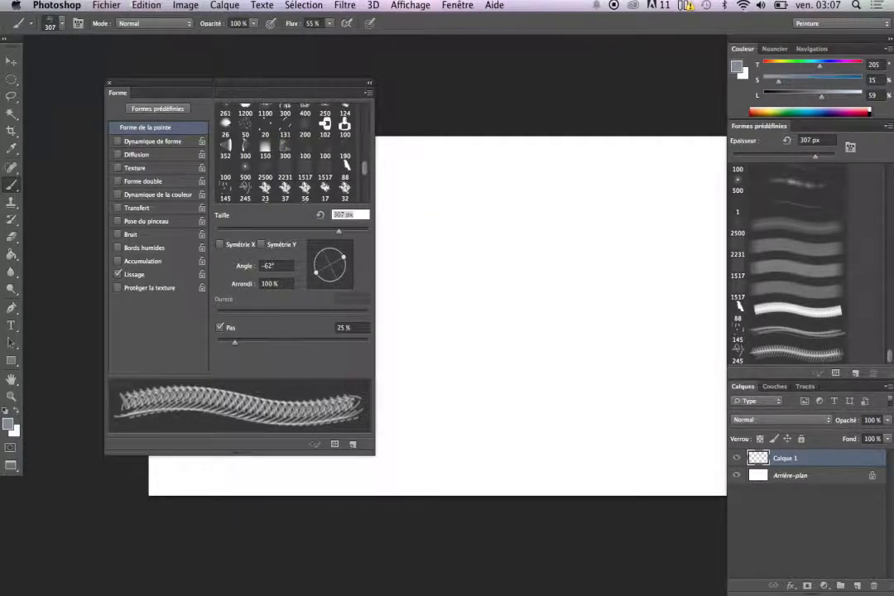
pyautogui.moveTo(317, 277); pyautogui.dragTo(323, 270)
pyautogui.moveTo(439, 203); pyautogui.dragTo(654, 282)
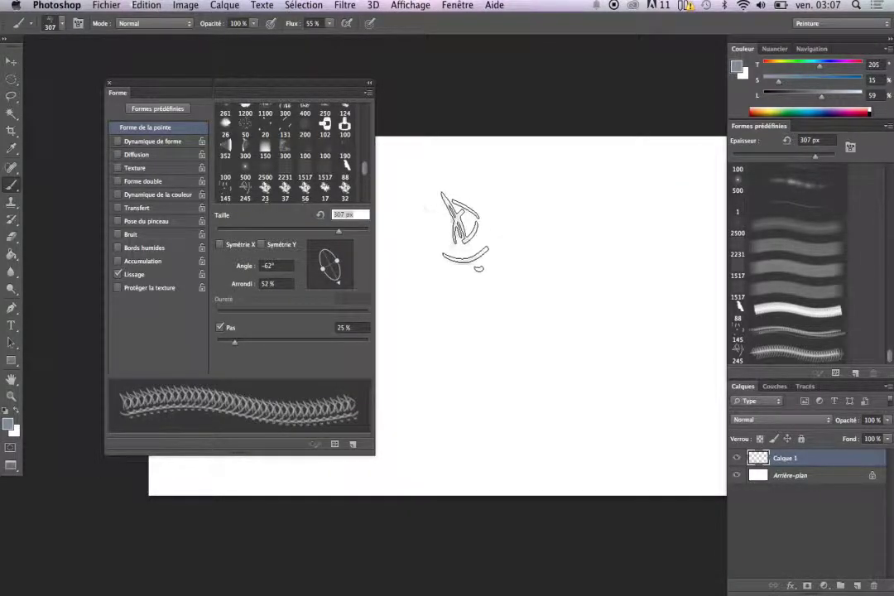
pyautogui.hotkey('ctrl', 'z')
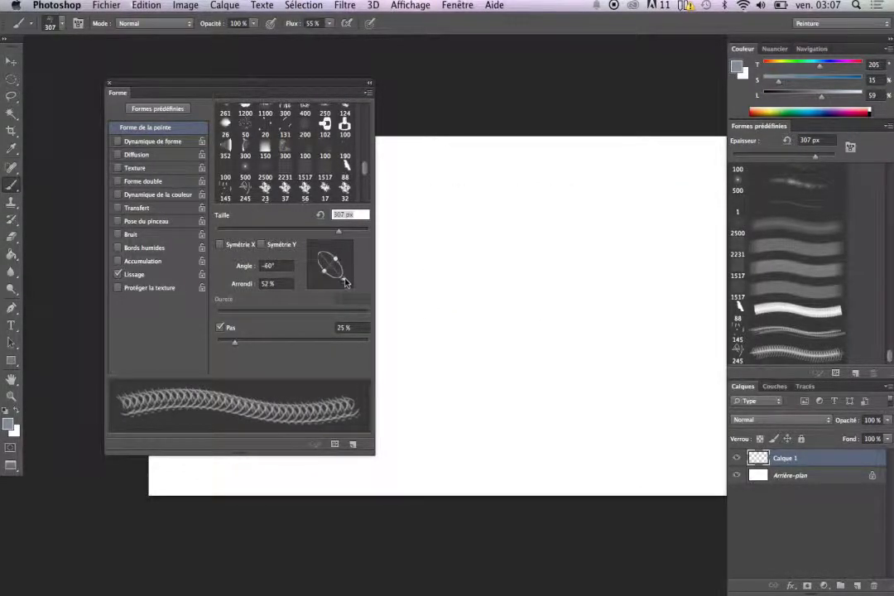
pyautogui.moveTo(337, 280)
pyautogui.mouseDown()
pyautogui.moveTo(349, 267)
pyautogui.moveTo(324, 253)
pyautogui.mouseUp()
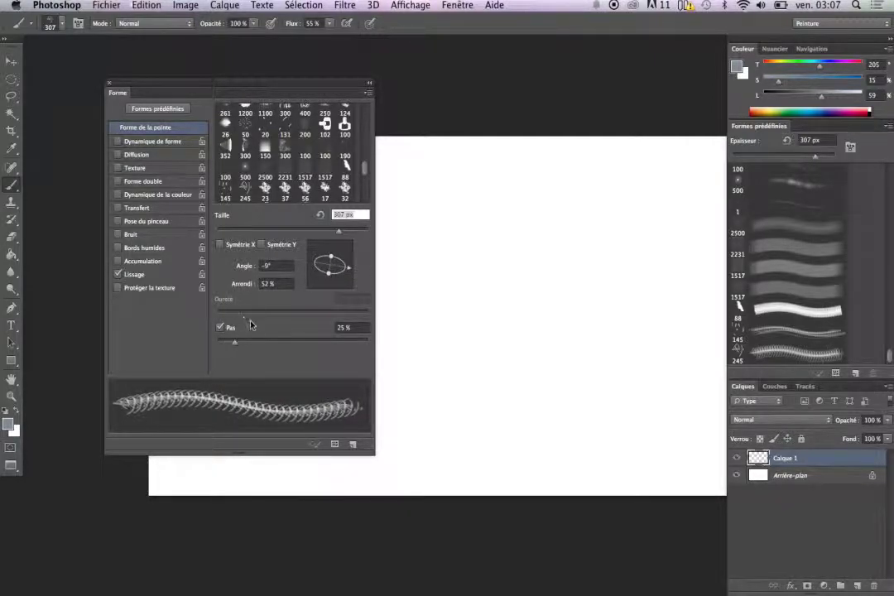
# Drag Spacing (Pas) from 100% through 24% down to 1%, testing and undoing a stroke
pyautogui.moveTo(234, 346)
pyautogui.mouseDown()
pyautogui.moveTo(216, 347)
pyautogui.moveTo(291, 343)
pyautogui.mouseUp()
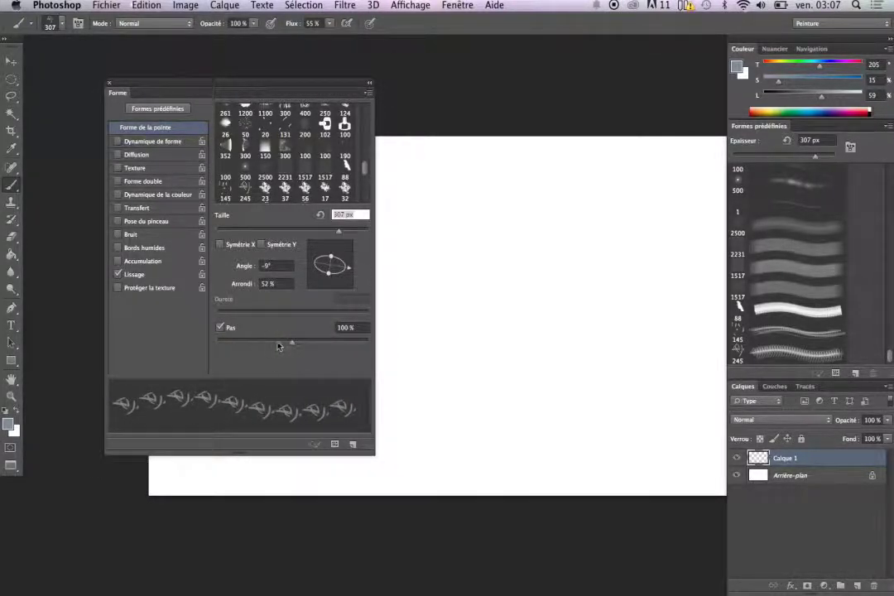
pyautogui.moveTo(286, 346); pyautogui.dragTo(217, 344)
pyautogui.moveTo(419, 260); pyautogui.dragTo(609, 228)
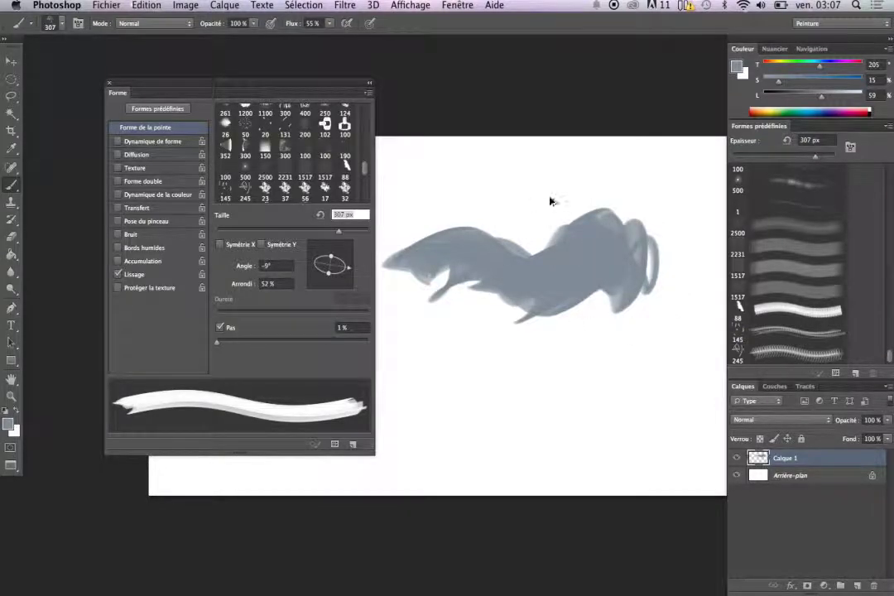
pyautogui.hotkey('ctrl', 'z')
pyautogui.moveTo(221, 342)
pyautogui.mouseDown()
pyautogui.moveTo(275, 343)
pyautogui.moveTo(218, 361)
pyautogui.mouseUp()
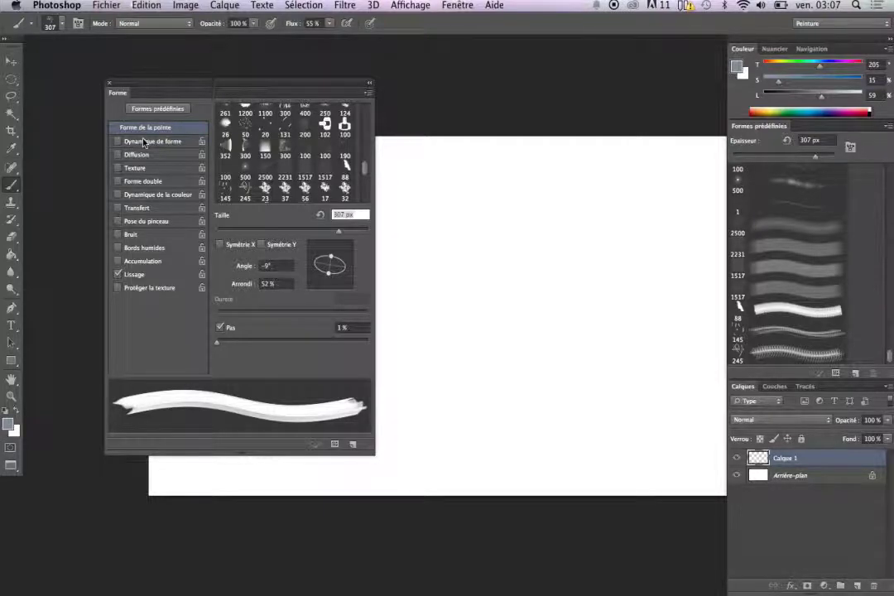
# Enable Dynamique de forme, resize the brush to 163 px, and return Diamètre minimal to 0%
pyautogui.click(144, 142)
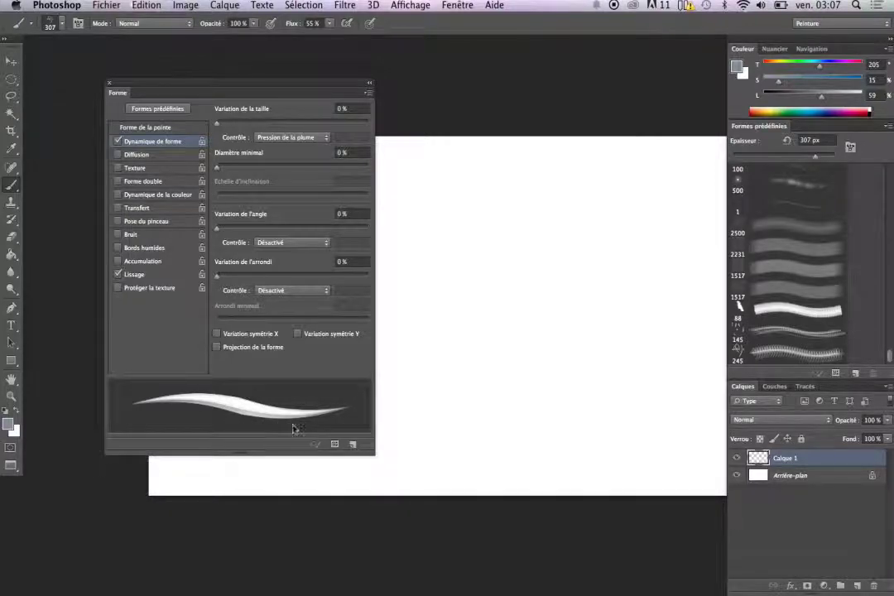
pyautogui.moveTo(478, 237)
pyautogui.mouseDown()
pyautogui.moveTo(434, 225)
pyautogui.moveTo(466, 235)
pyautogui.moveTo(509, 335)
pyautogui.mouseUp()
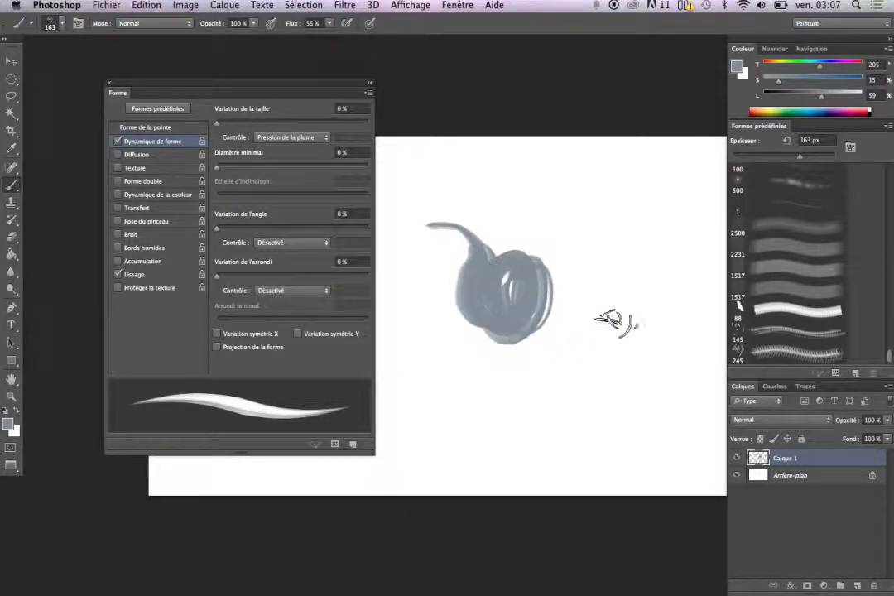
pyautogui.hotkey('ctrl', 'z')
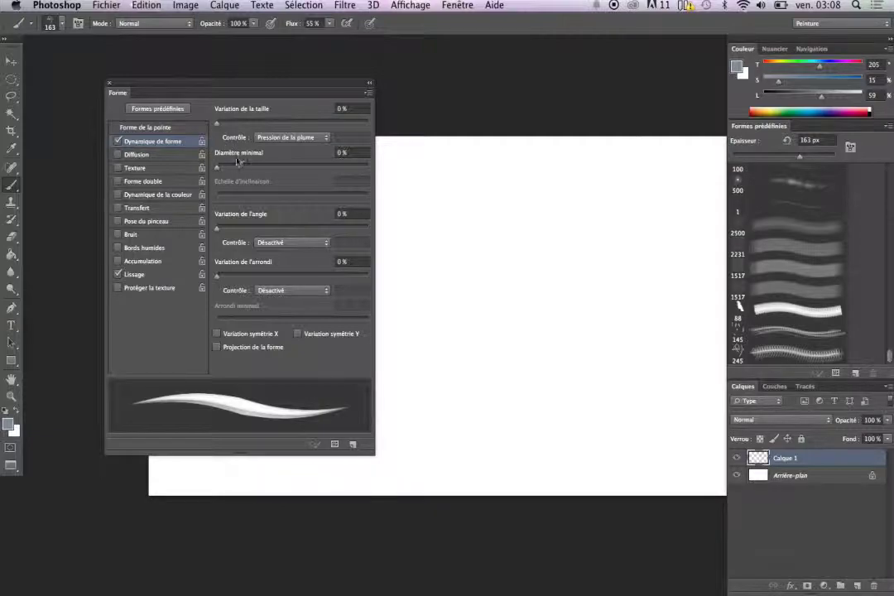
pyautogui.moveTo(217, 167); pyautogui.dragTo(349, 167)
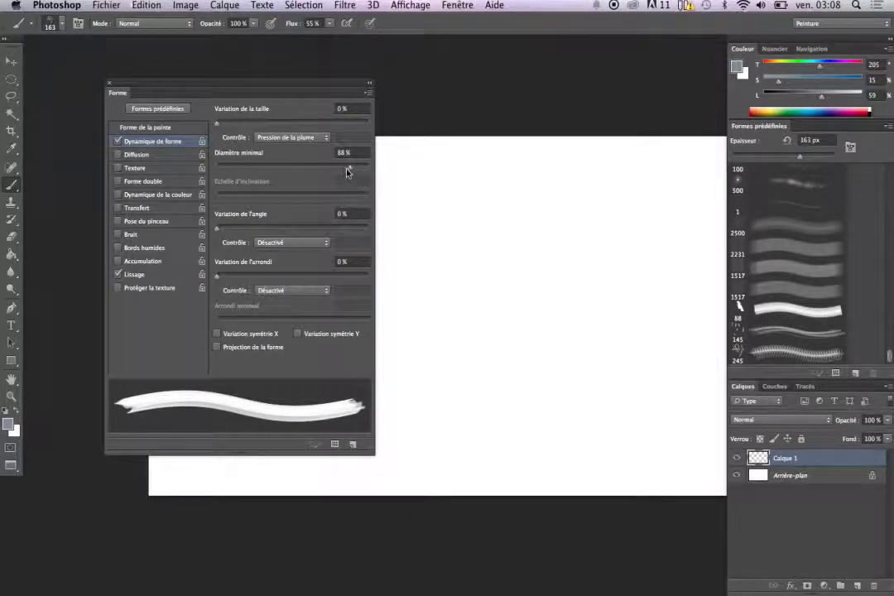
pyautogui.moveTo(347, 172)
pyautogui.mouseDown()
pyautogui.moveTo(216, 168)
pyautogui.moveTo(384, 175)
pyautogui.mouseUp()
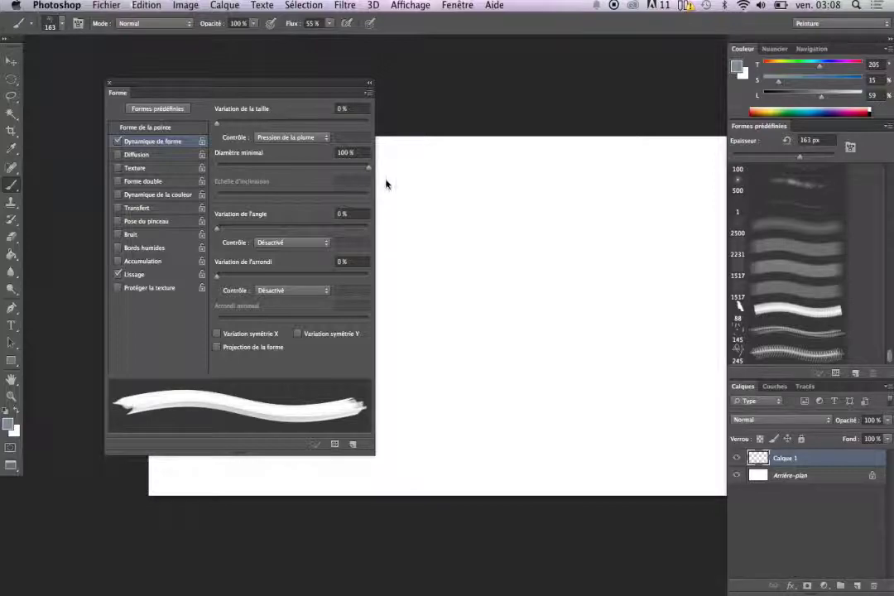
pyautogui.moveTo(367, 170); pyautogui.dragTo(220, 181)
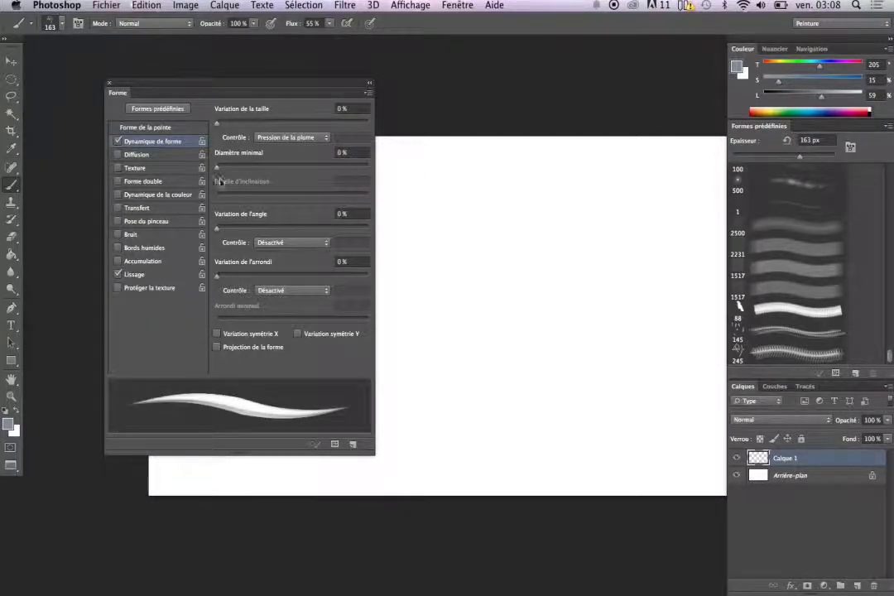
# Try angle and roundness jitter with test strokes, then reset both to 0%
pyautogui.moveTo(218, 228); pyautogui.dragTo(286, 232)
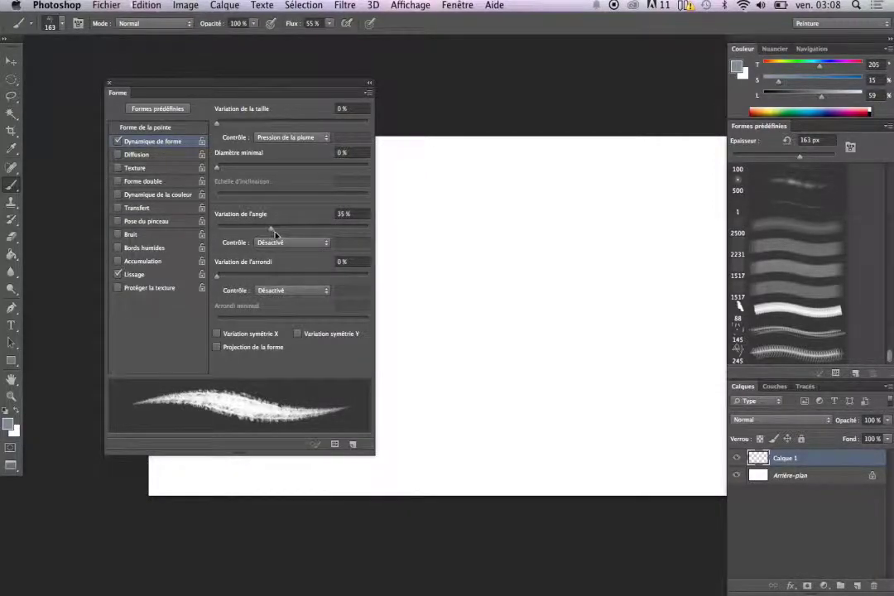
pyautogui.moveTo(447, 224); pyautogui.dragTo(652, 253)
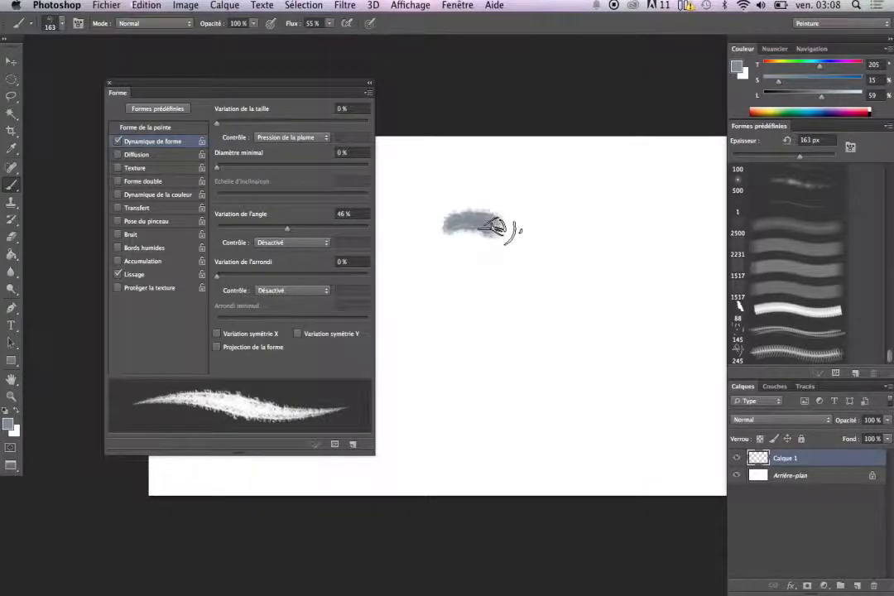
pyautogui.moveTo(575, 220)
pyautogui.mouseDown()
pyautogui.moveTo(478, 240)
pyautogui.moveTo(584, 284)
pyautogui.mouseUp()
pyautogui.press('Delete')
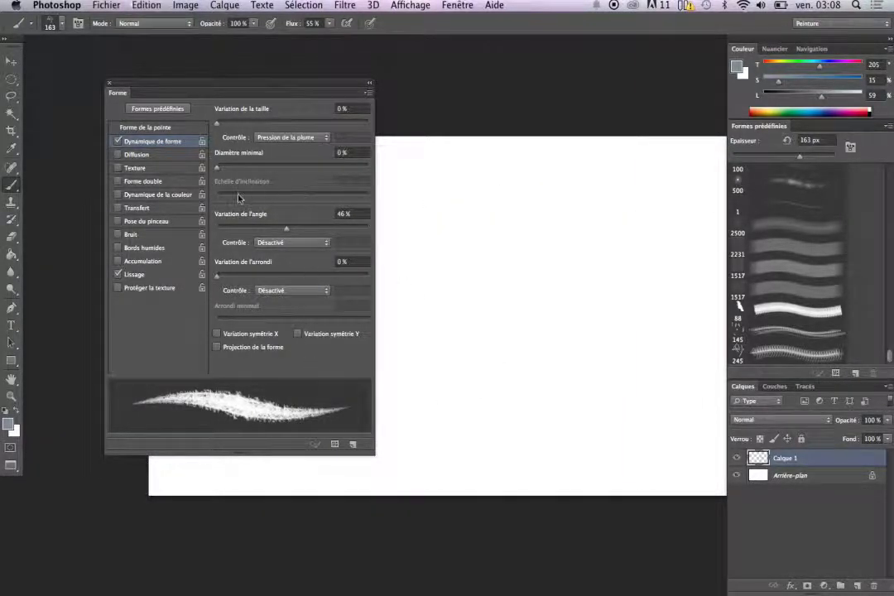
pyautogui.moveTo(282, 225); pyautogui.dragTo(215, 226)
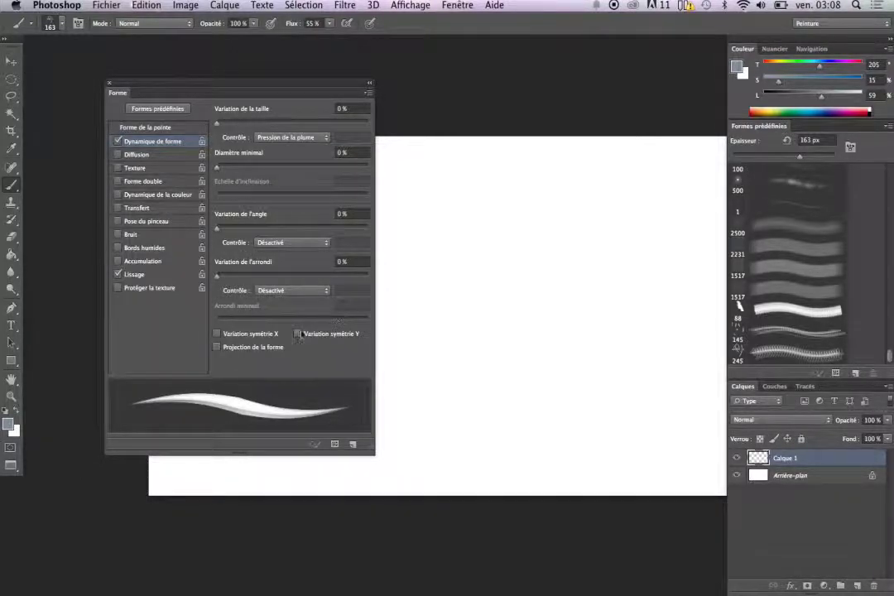
pyautogui.moveTo(217, 274); pyautogui.dragTo(362, 274)
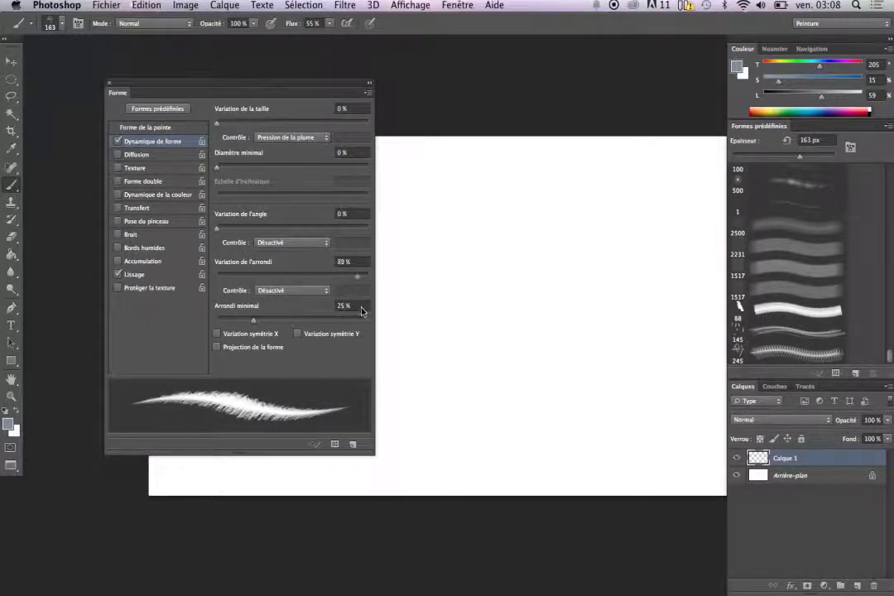
pyautogui.moveTo(447, 280)
pyautogui.mouseDown()
pyautogui.moveTo(551, 278)
pyautogui.moveTo(564, 365)
pyautogui.moveTo(578, 229)
pyautogui.moveTo(505, 344)
pyautogui.moveTo(539, 348)
pyautogui.moveTo(445, 264)
pyautogui.mouseUp()
pyautogui.moveTo(345, 280); pyautogui.dragTo(211, 284)
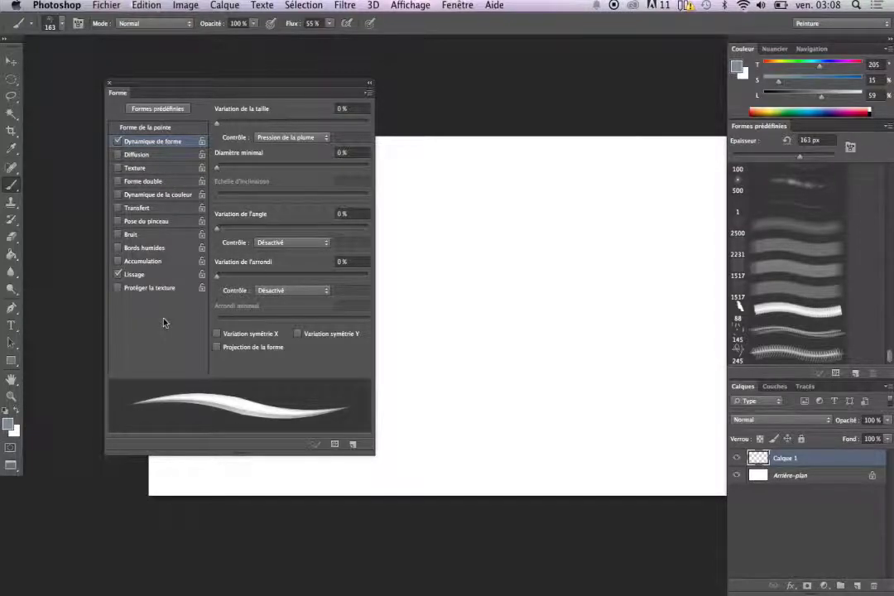
# Swap Dynamique de forme for Diffusion and resize the brush to 119 px
pyautogui.click(118, 141)
pyautogui.click(137, 155)
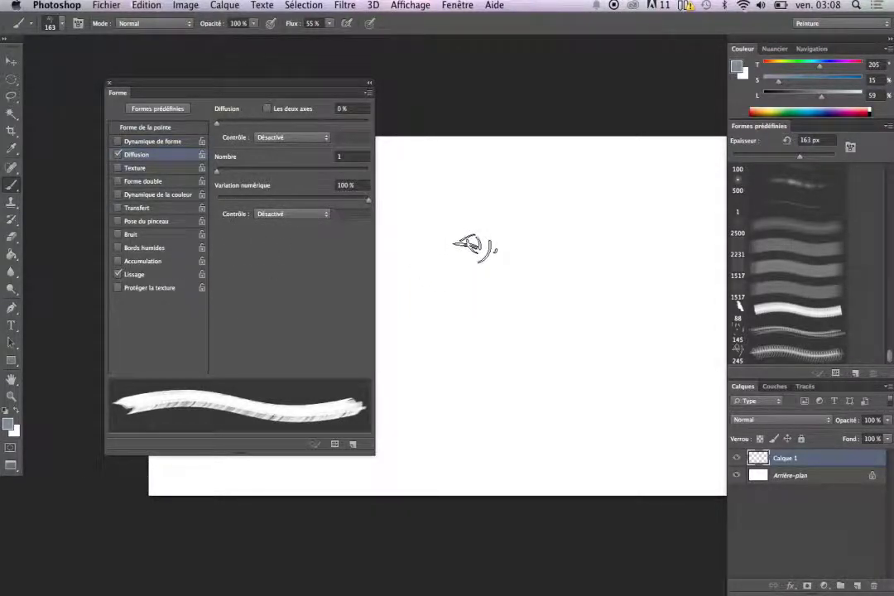
pyautogui.click(464, 234)
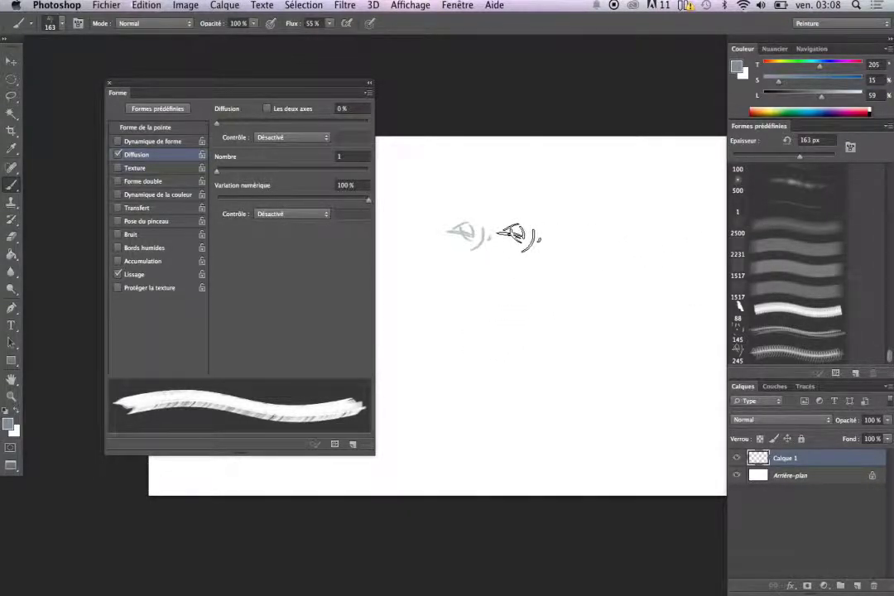
pyautogui.moveTo(516, 234); pyautogui.dragTo(480, 247)
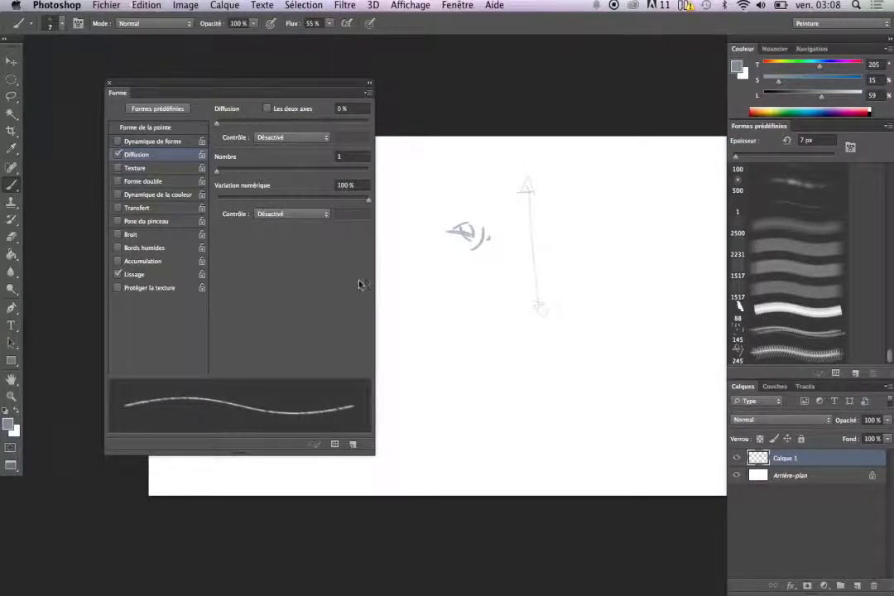
pyautogui.moveTo(419, 210); pyautogui.dragTo(455, 210)
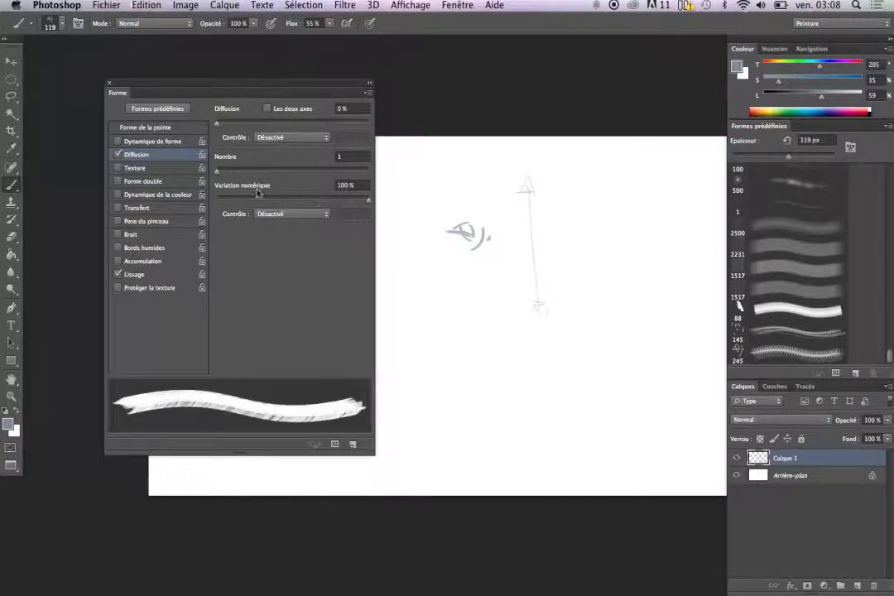
# Test scatter with Nombre 7, undo the strokes, and reset Diffusion to 0%
pyautogui.moveTo(219, 125); pyautogui.dragTo(325, 124)
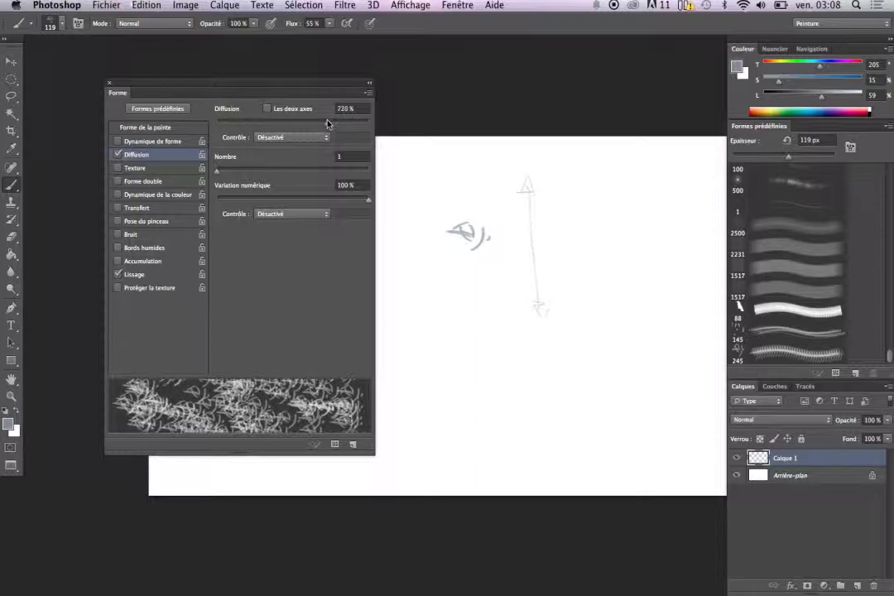
pyautogui.click(274, 137)
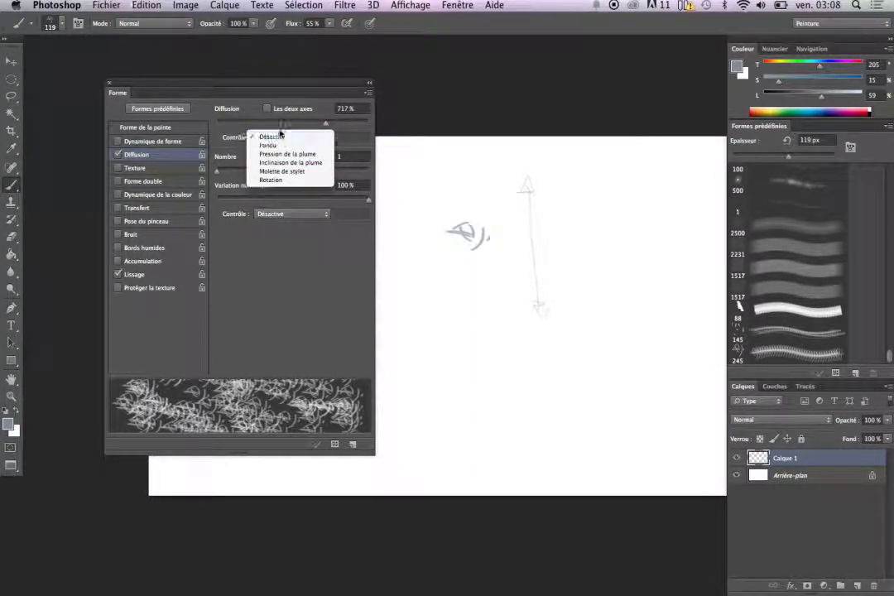
pyautogui.click(283, 259)
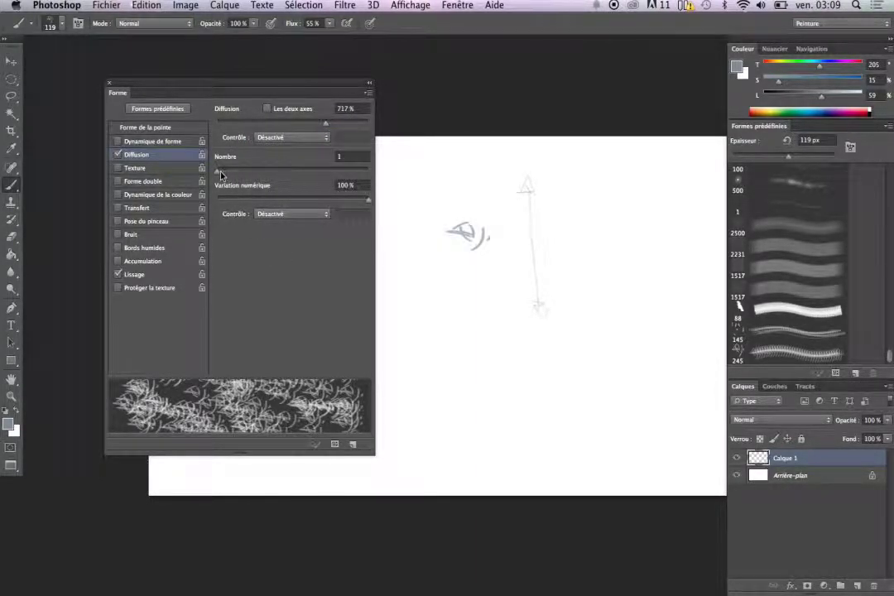
pyautogui.moveTo(221, 173); pyautogui.dragTo(248, 174)
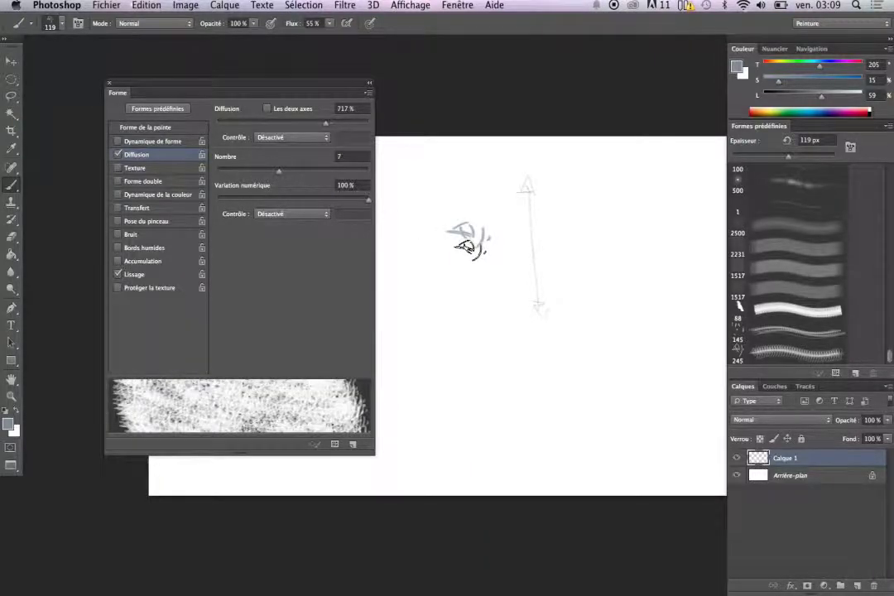
pyautogui.moveTo(469, 239)
pyautogui.mouseDown()
pyautogui.moveTo(524, 305)
pyautogui.moveTo(538, 259)
pyautogui.moveTo(489, 215)
pyautogui.moveTo(366, 271)
pyautogui.moveTo(348, 236)
pyautogui.moveTo(340, 273)
pyautogui.moveTo(389, 323)
pyautogui.moveTo(468, 339)
pyautogui.mouseUp()
pyautogui.moveTo(463, 285)
pyautogui.mouseDown()
pyautogui.moveTo(488, 364)
pyautogui.moveTo(452, 265)
pyautogui.moveTo(505, 356)
pyautogui.moveTo(463, 265)
pyautogui.moveTo(468, 320)
pyautogui.moveTo(439, 295)
pyautogui.moveTo(497, 315)
pyautogui.moveTo(547, 277)
pyautogui.moveTo(551, 263)
pyautogui.moveTo(538, 253)
pyautogui.mouseUp()
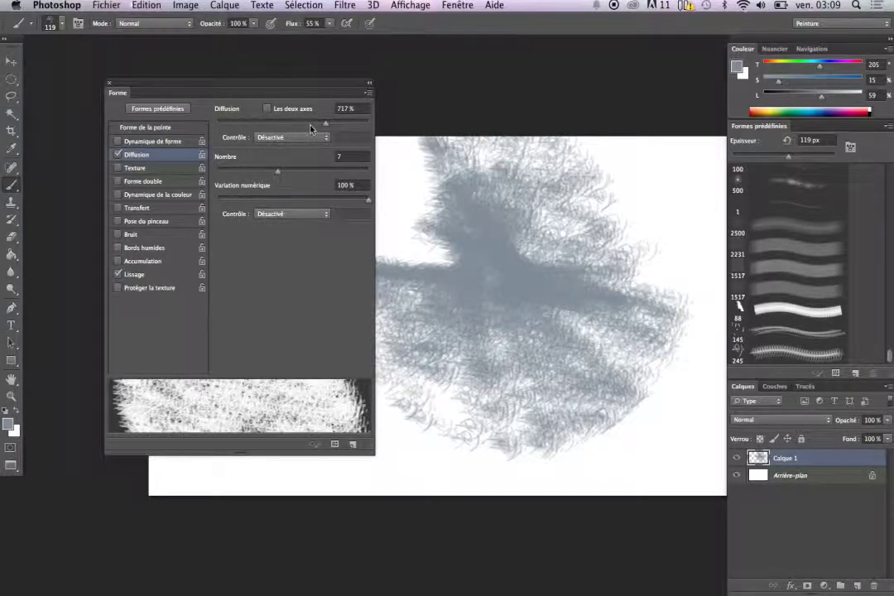
pyautogui.hotkey('ctrl', 'alt', 'z')
pyautogui.hotkey('ctrl', 'alt', 'z')
pyautogui.hotkey('ctrl', 'alt', 'z')
pyautogui.hotkey('ctrl', 'alt', 'z')
pyautogui.hotkey('ctrl', 'alt', 'z')
pyautogui.hotkey('ctrl', 'alt', 'z')
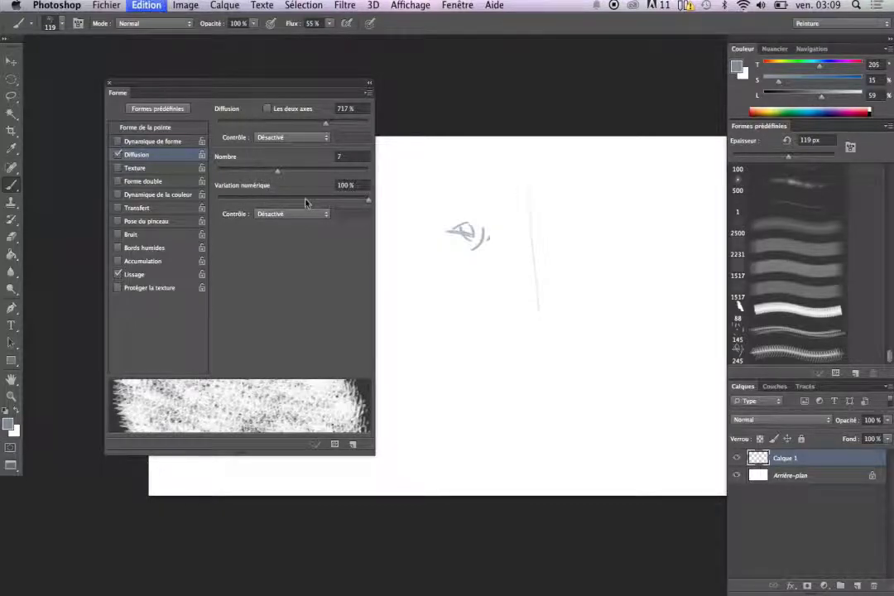
pyautogui.hotkey('ctrl', 'alt', 'z')
pyautogui.hotkey('ctrl', 'alt', 'z')
pyautogui.moveTo(323, 125); pyautogui.dragTo(217, 124)
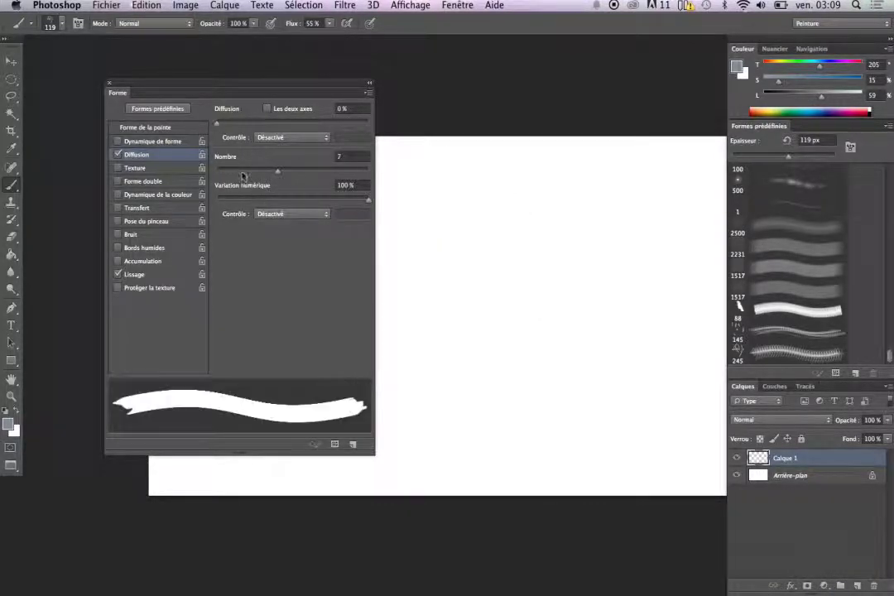
# Replace scattering with Texture using the blue bubble pattern
pyautogui.click(117, 155)
pyautogui.click(145, 169)
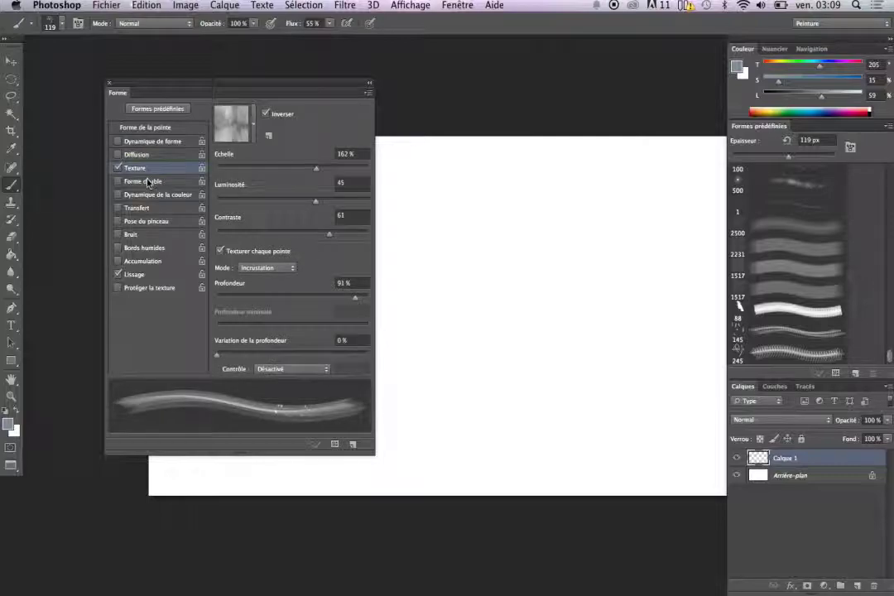
pyautogui.click(253, 137)
pyautogui.click(301, 156)
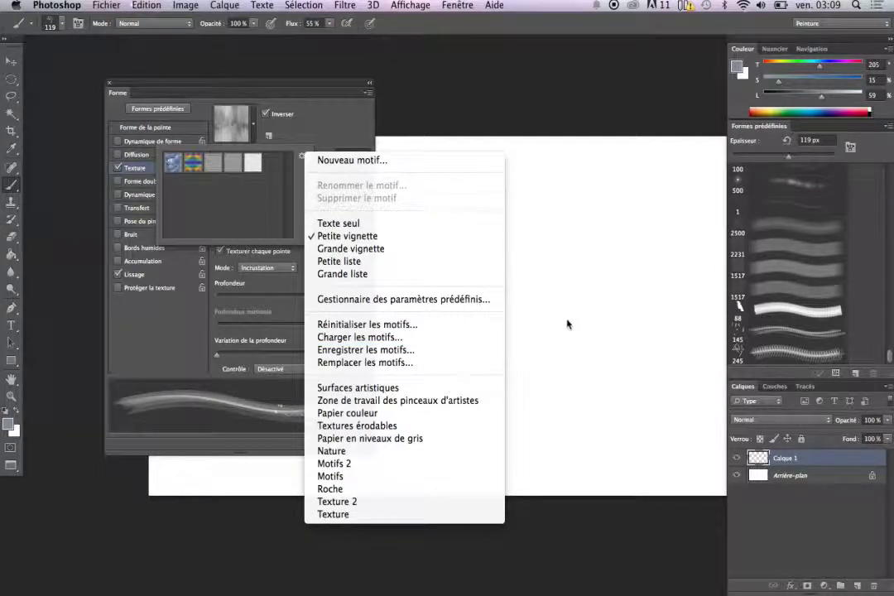
pyautogui.press('Escape')
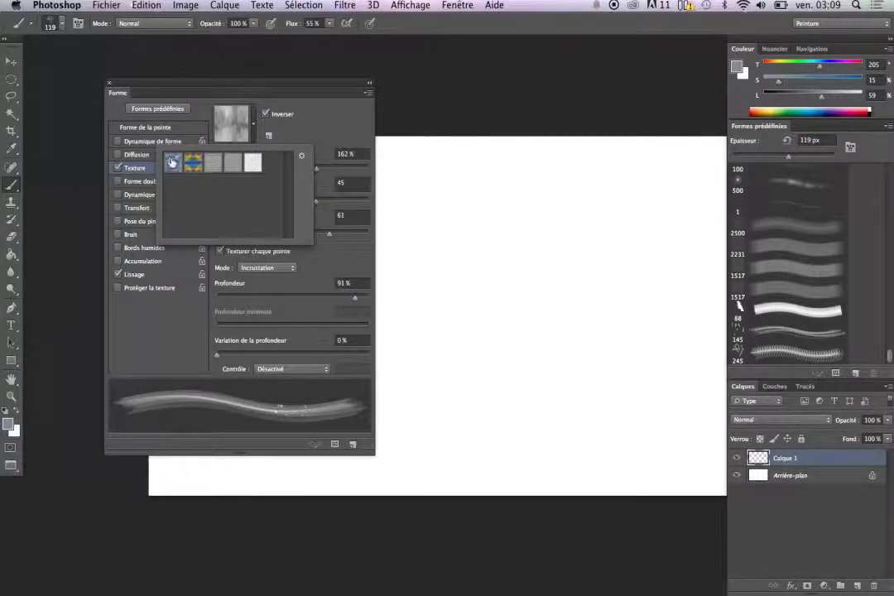
pyautogui.click(172, 163)
pyautogui.click(413, 205)
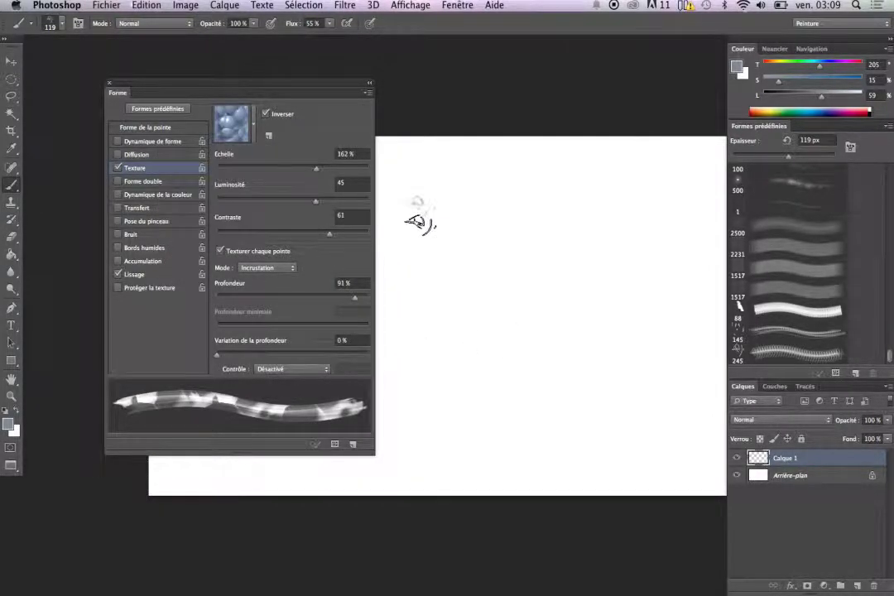
# Test the texture at 69% scale, undo the strokes, and turn Texture off
pyautogui.moveTo(410, 205)
pyautogui.mouseDown()
pyautogui.moveTo(530, 196)
pyautogui.moveTo(530, 281)
pyautogui.mouseUp()
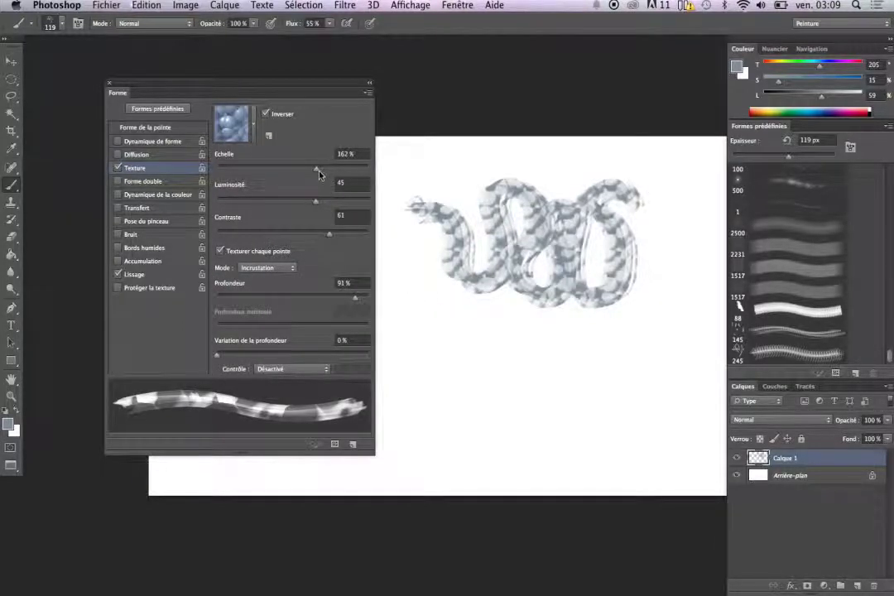
pyautogui.moveTo(317, 170); pyautogui.dragTo(267, 169)
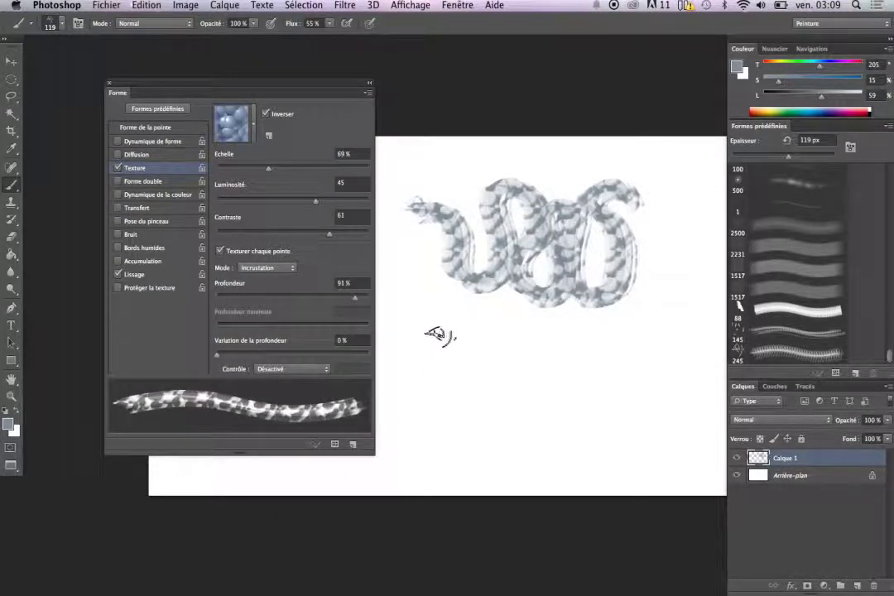
pyautogui.moveTo(421, 308)
pyautogui.mouseDown()
pyautogui.moveTo(547, 337)
pyautogui.moveTo(584, 399)
pyautogui.mouseUp()
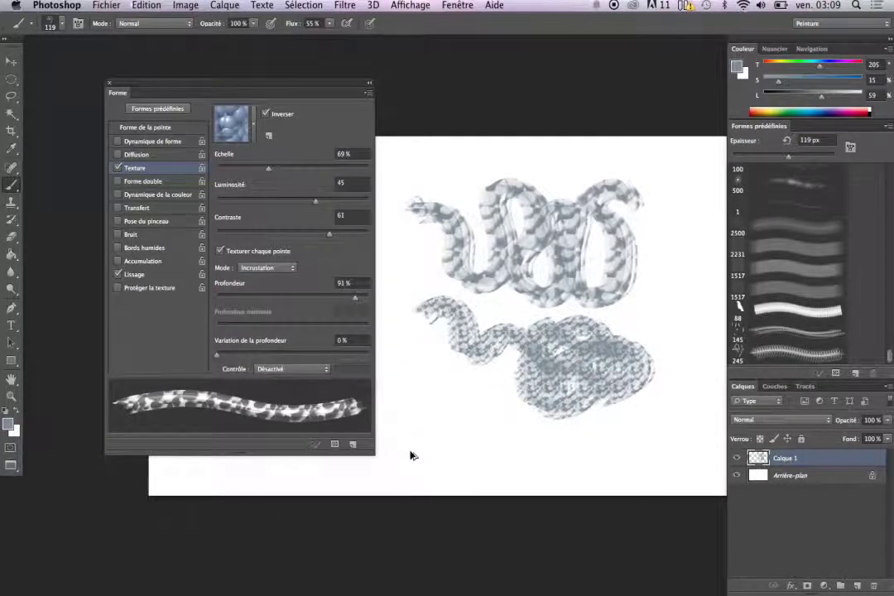
pyautogui.hotkey('ctrl', 'alt', 'z')
pyautogui.hotkey('ctrl', 'alt', 'z')
pyautogui.hotkey('ctrl', 'alt', 'z')
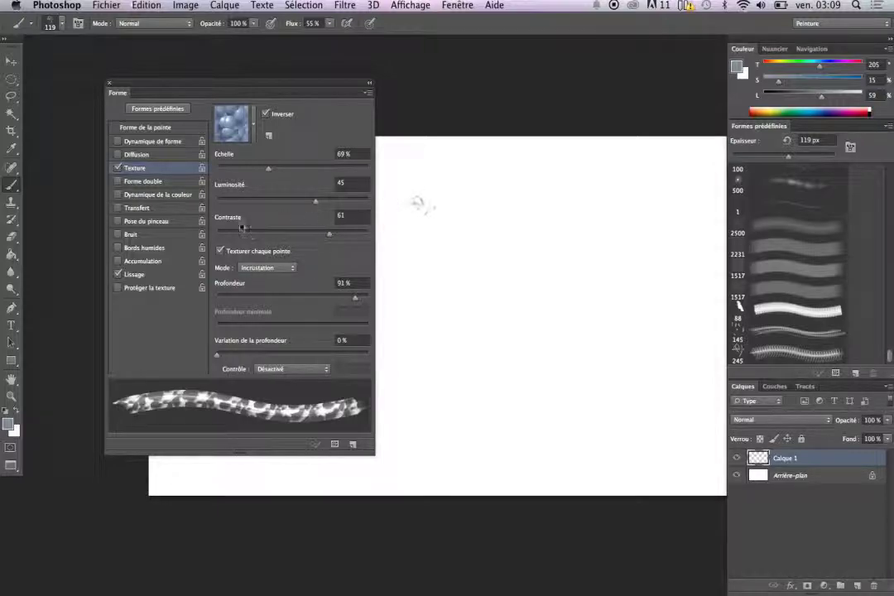
pyautogui.click(268, 268)
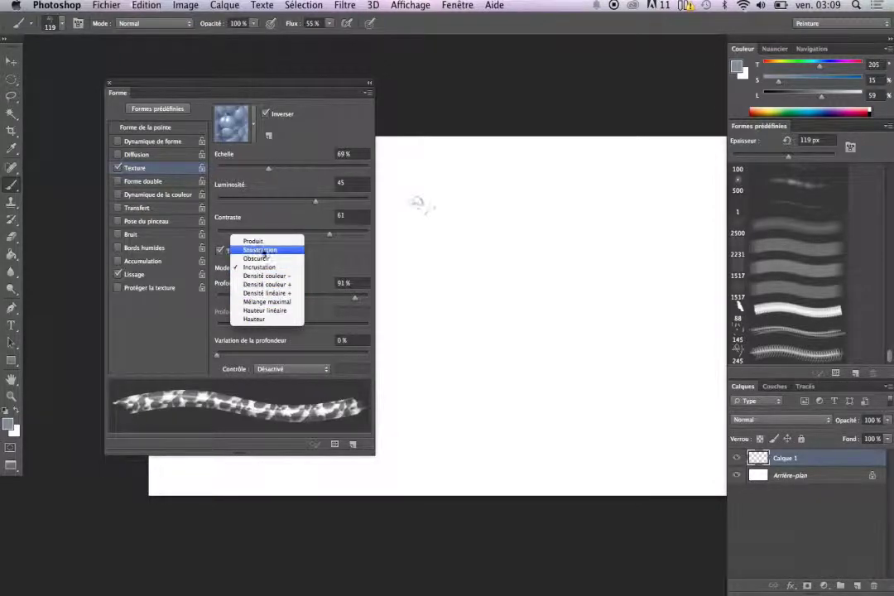
pyautogui.click(245, 343)
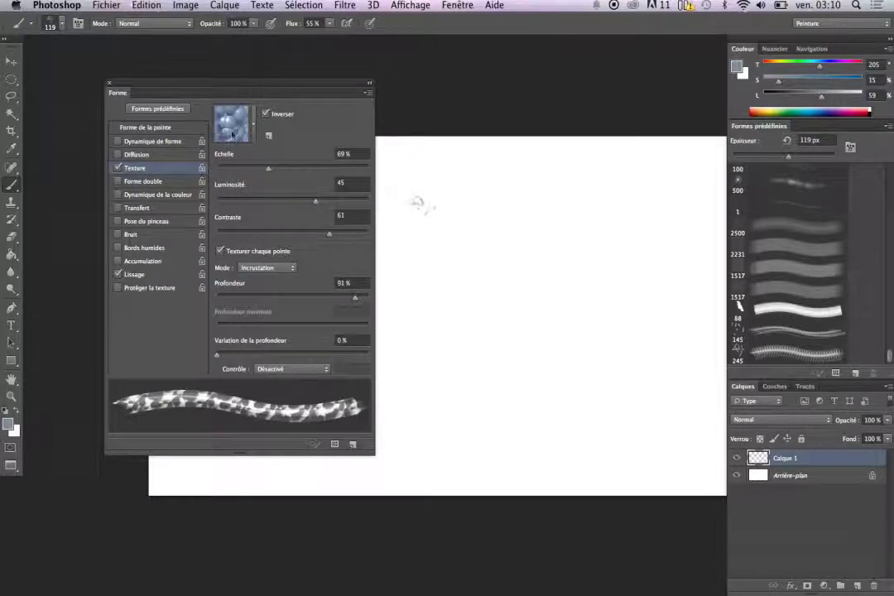
pyautogui.click(117, 168)
# Enable Forme double, adjust its settings, and paint a first test stroke
pyautogui.click(150, 183)
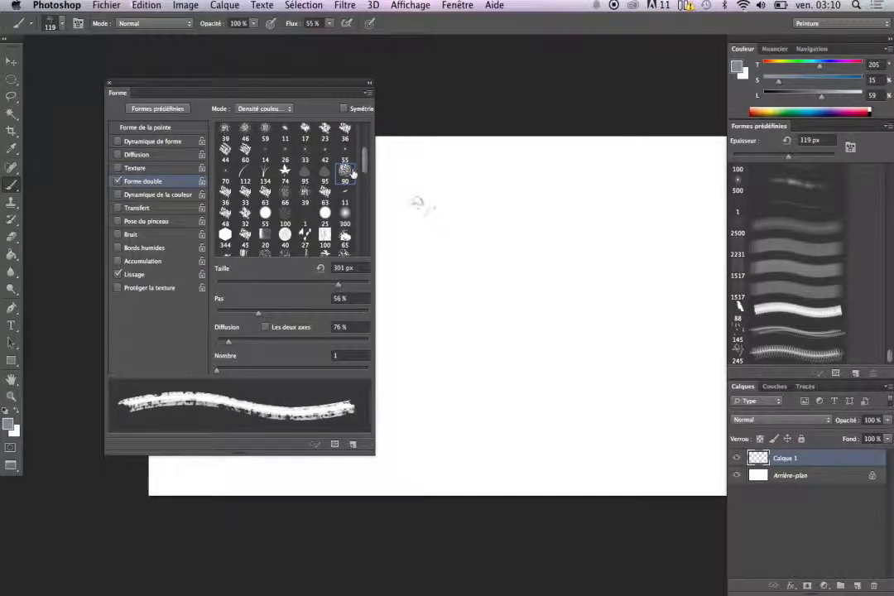
pyautogui.scroll(-1, 361, 163)
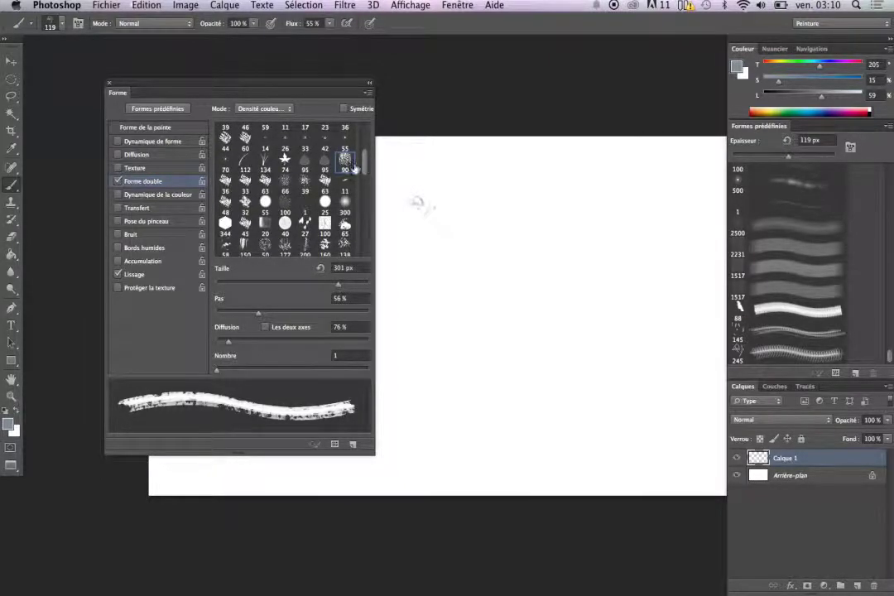
pyautogui.scroll(2, 365, 168)
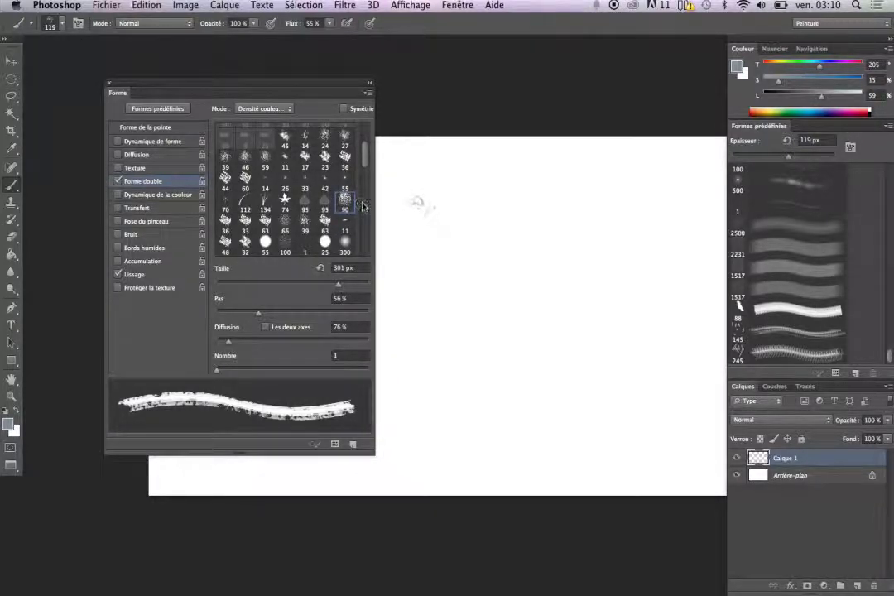
pyautogui.moveTo(362, 157); pyautogui.dragTo(365, 160)
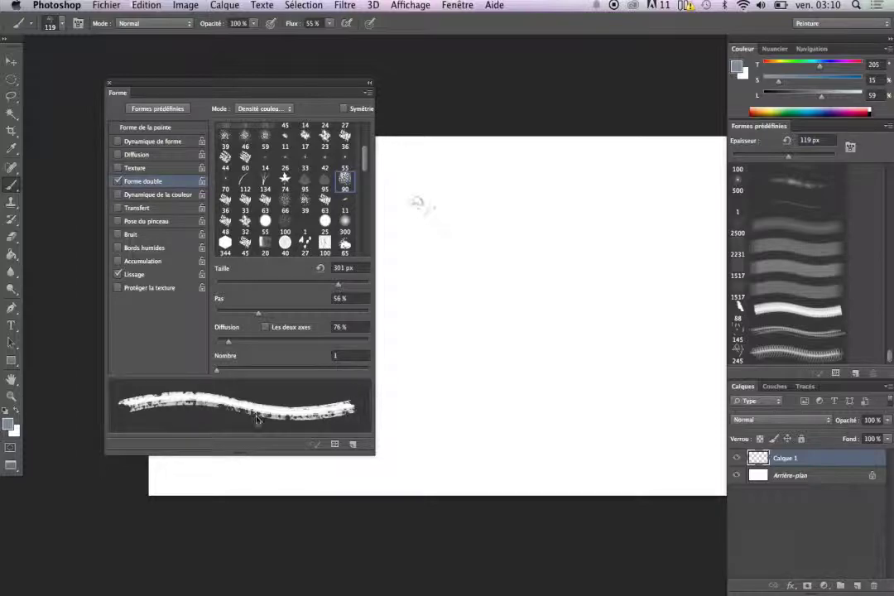
pyautogui.moveTo(410, 264)
pyautogui.mouseDown()
pyautogui.moveTo(637, 229)
pyautogui.moveTo(689, 270)
pyautogui.moveTo(683, 305)
pyautogui.mouseUp()
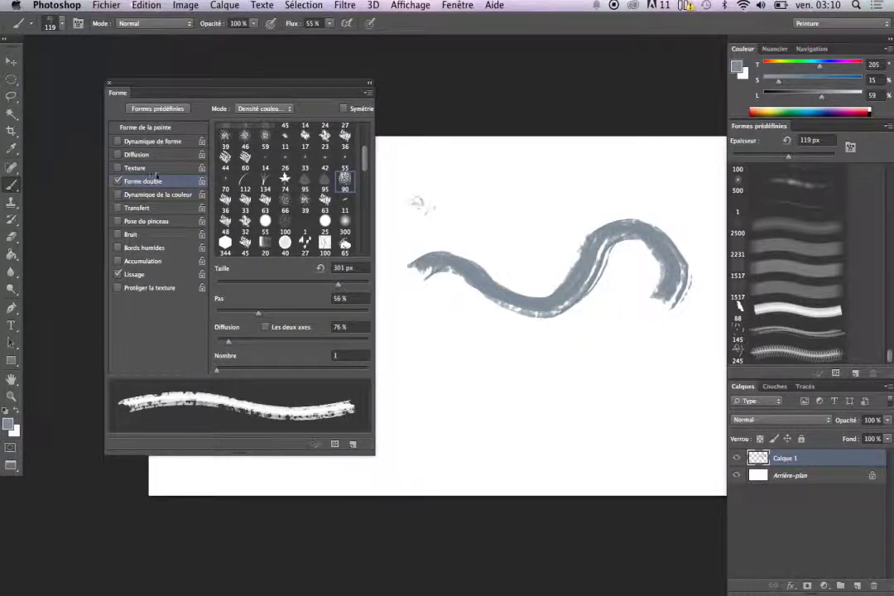
# Choose the 74 star tip for the dual brush, test it, and undo the strokes
pyautogui.click(285, 178)
pyautogui.moveTo(434, 194); pyautogui.dragTo(513, 186)
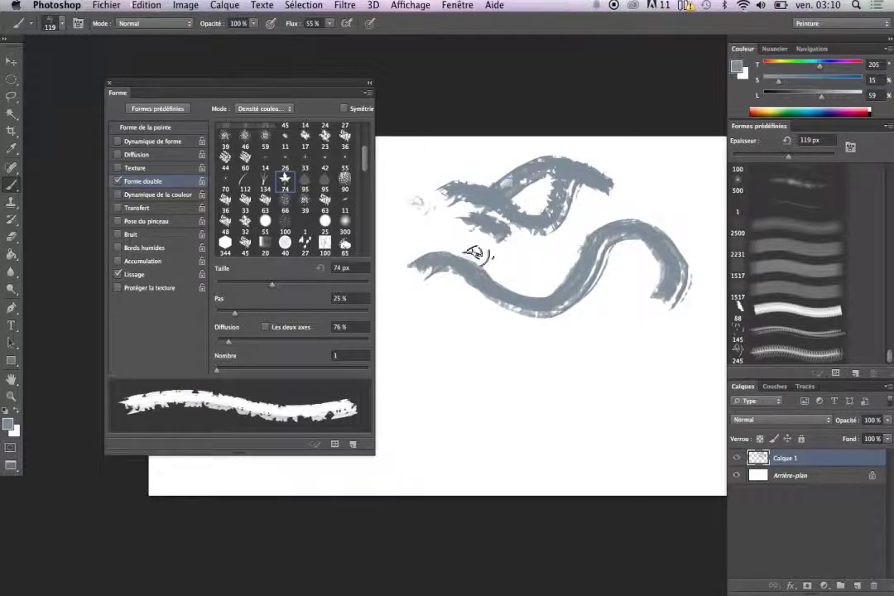
pyautogui.moveTo(497, 219)
pyautogui.mouseDown()
pyautogui.moveTo(464, 243)
pyautogui.moveTo(505, 203)
pyautogui.mouseUp()
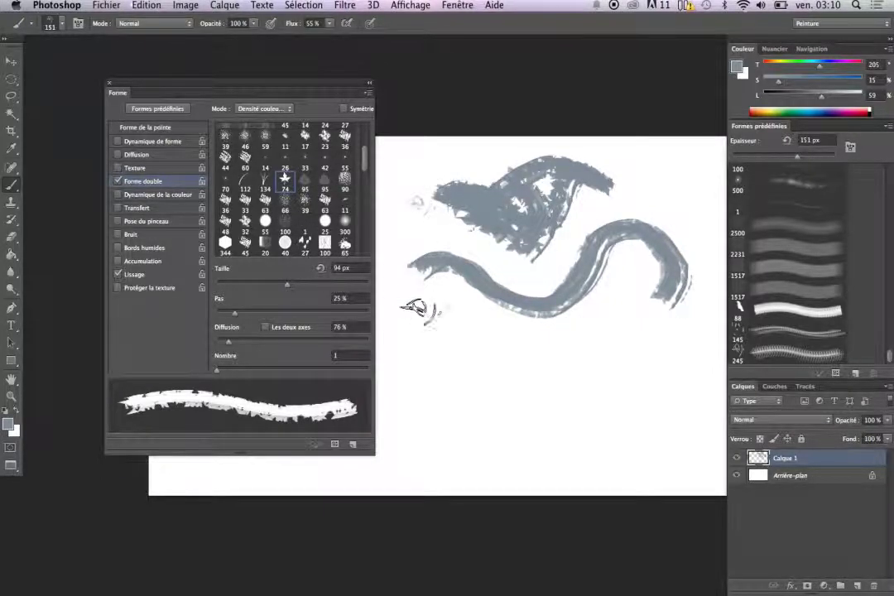
pyautogui.hotkey('ctrl', 'alt', 'z')
pyautogui.hotkey('ctrl', 'alt', 'z')
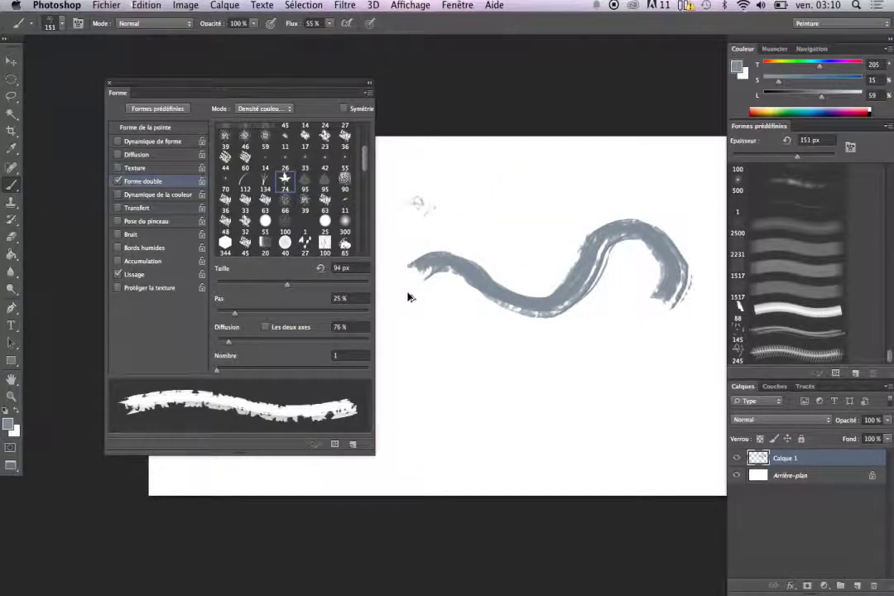
pyautogui.hotkey('ctrl', 'alt', 'z')
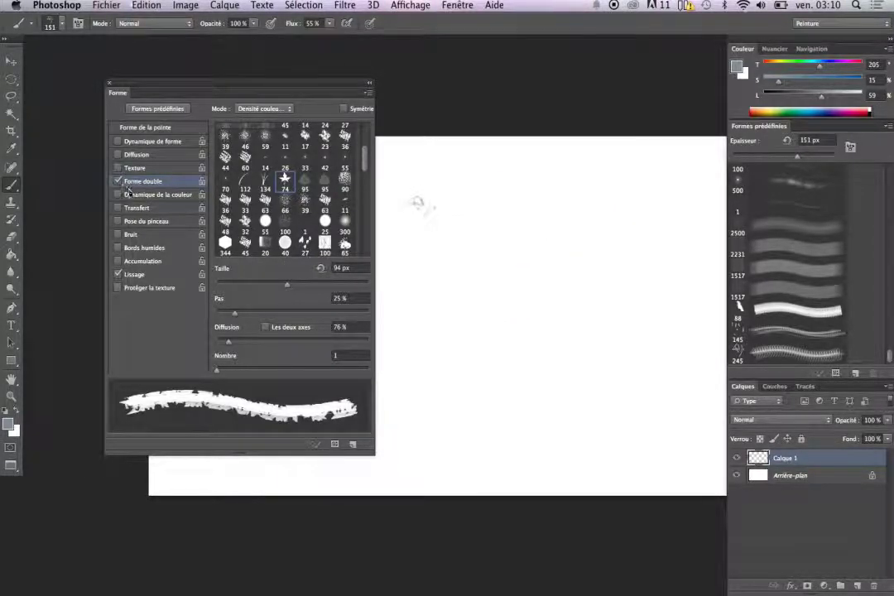
# Replace the dual brush with color dynamics and set purity to +21%
pyautogui.click(118, 181)
pyautogui.click(118, 194)
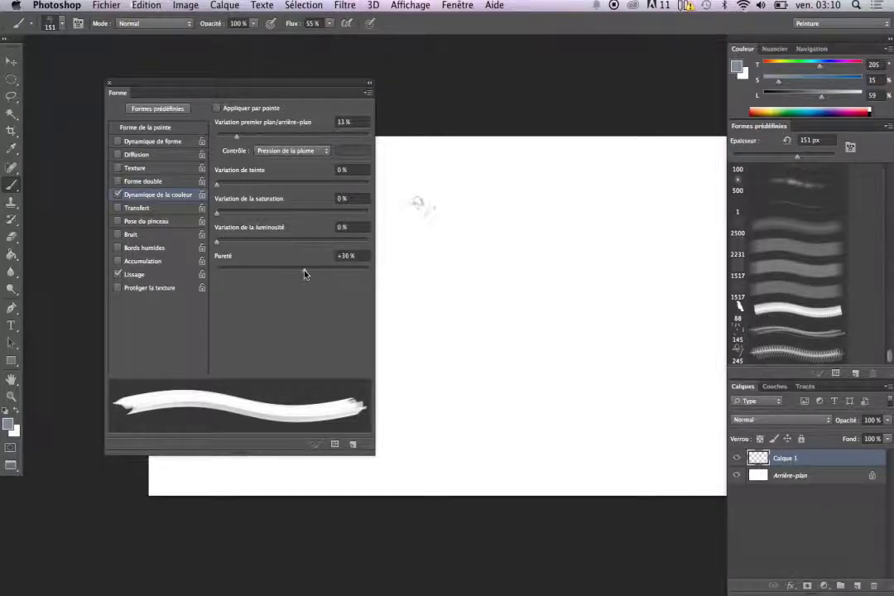
pyautogui.moveTo(304, 274); pyautogui.dragTo(303, 276)
pyautogui.moveTo(312, 275); pyautogui.dragTo(309, 275)
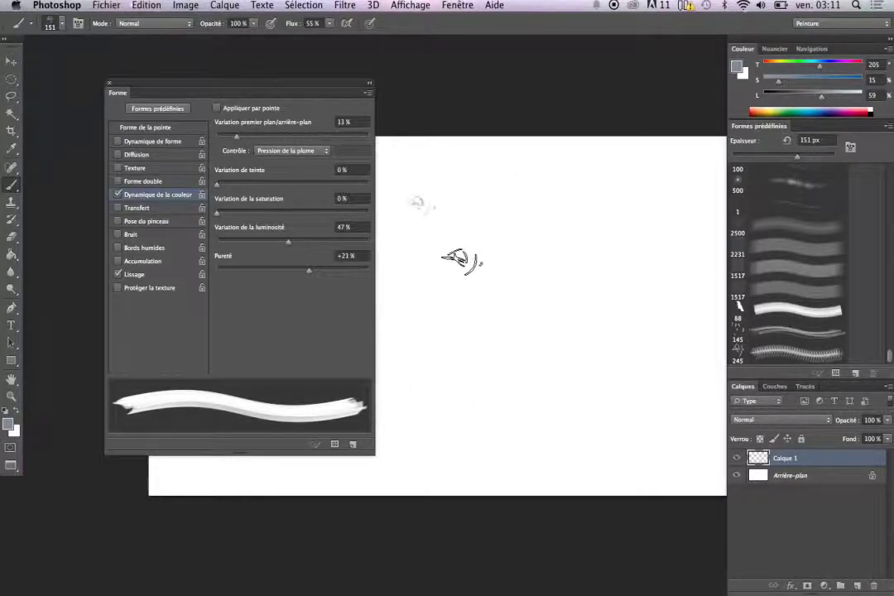
# Test the color dynamics, raise saturation jitter to 56%, then erase the blue test strokes
pyautogui.moveTo(454, 259); pyautogui.dragTo(598, 289)
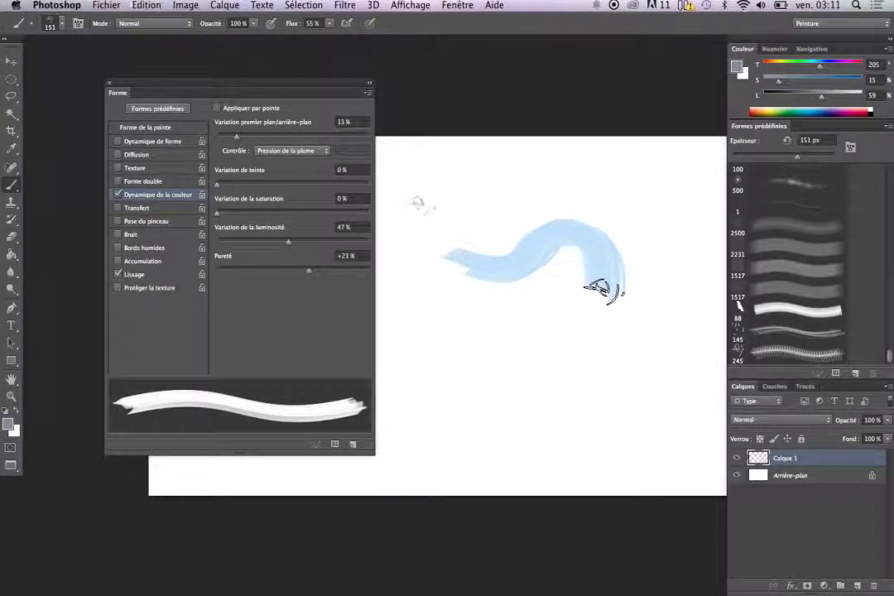
pyautogui.moveTo(480, 263)
pyautogui.mouseDown()
pyautogui.moveTo(598, 295)
pyautogui.moveTo(649, 240)
pyautogui.moveTo(635, 286)
pyautogui.moveTo(464, 312)
pyautogui.moveTo(623, 337)
pyautogui.moveTo(505, 319)
pyautogui.moveTo(634, 349)
pyautogui.moveTo(476, 259)
pyautogui.moveTo(544, 311)
pyautogui.moveTo(573, 189)
pyautogui.moveTo(571, 273)
pyautogui.moveTo(547, 330)
pyautogui.mouseUp()
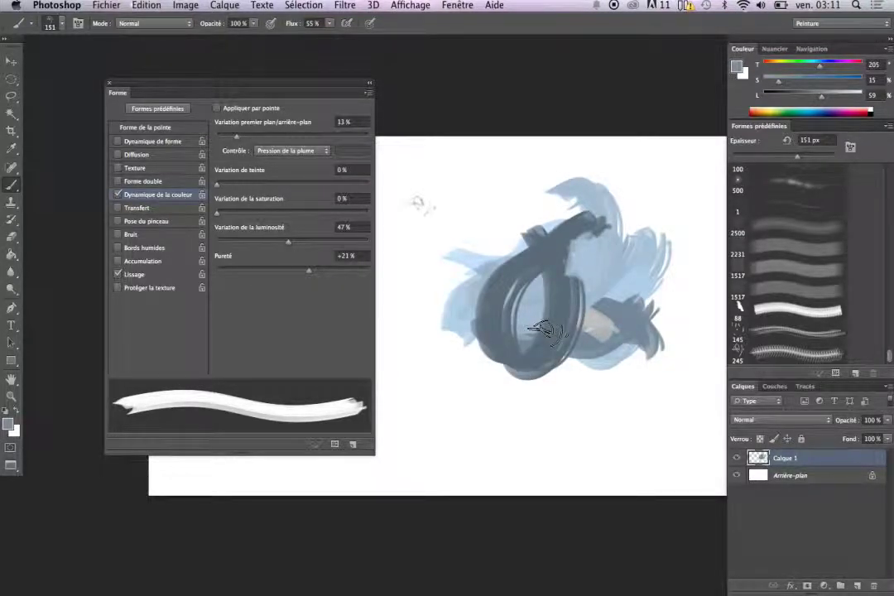
pyautogui.hotkey('ctrl', 'alt', 'z')
pyautogui.hotkey('ctrl', 'alt', 'z')
pyautogui.hotkey('ctrl', 'alt', 'z')
pyautogui.hotkey('ctrl', 'alt', 'z')
pyautogui.hotkey('ctrl', 'alt', 'z')
pyautogui.hotkey('ctrl', 'alt', 'z')
pyautogui.hotkey('ctrl', 'alt', 'z')
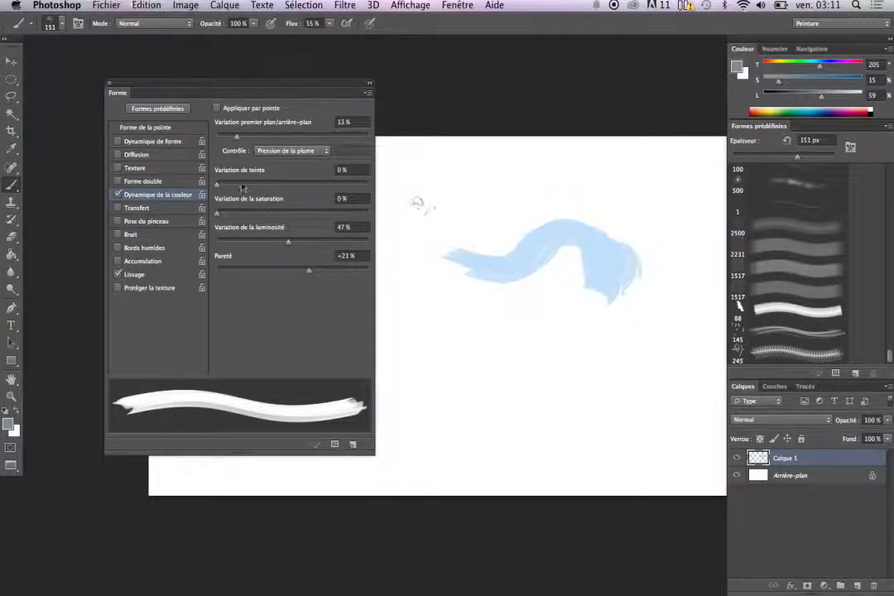
pyautogui.hotkey('ctrl', 'alt', 'z')
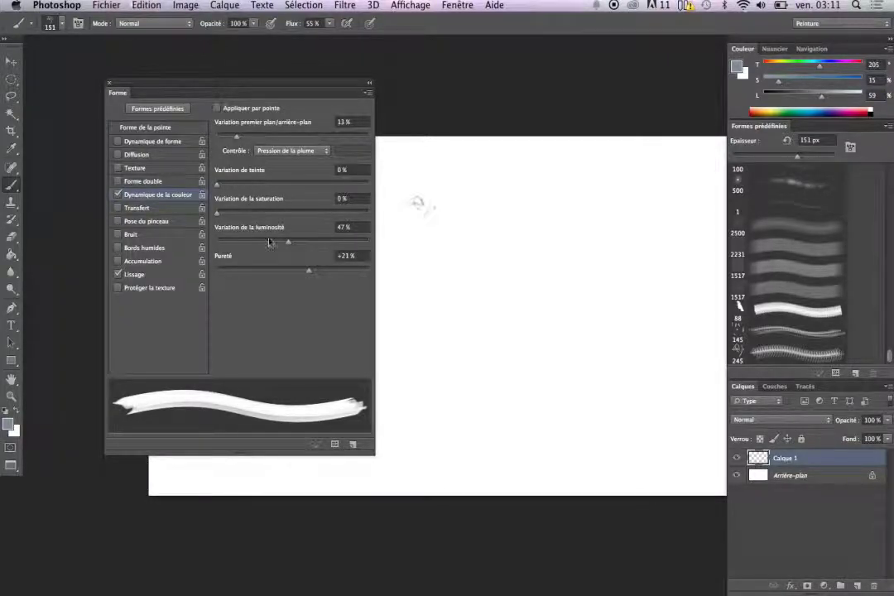
pyautogui.moveTo(303, 223); pyautogui.dragTo(303, 224)
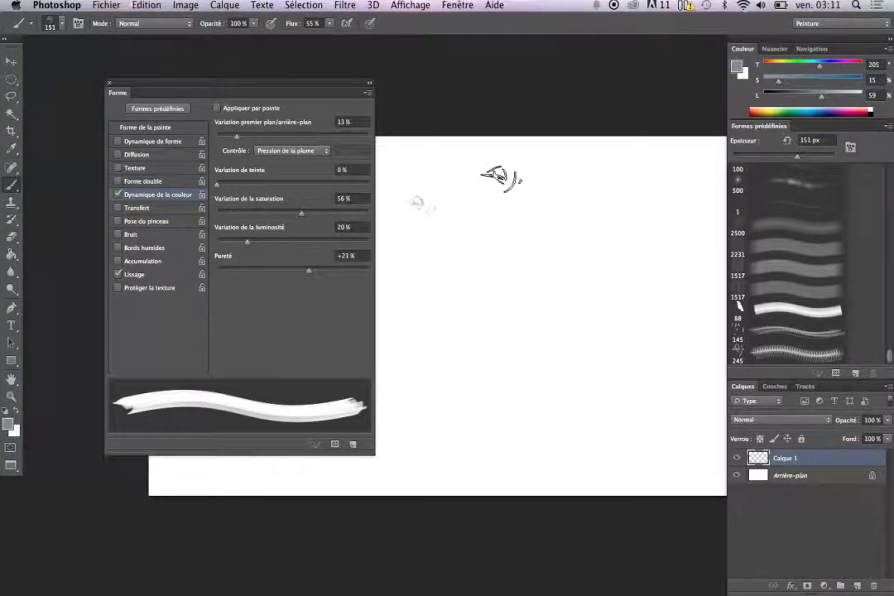
pyautogui.moveTo(460, 200)
pyautogui.mouseDown()
pyautogui.moveTo(580, 232)
pyautogui.moveTo(629, 178)
pyautogui.moveTo(637, 228)
pyautogui.mouseUp()
pyautogui.moveTo(646, 183)
pyautogui.mouseDown()
pyautogui.moveTo(448, 209)
pyautogui.moveTo(665, 204)
pyautogui.moveTo(488, 303)
pyautogui.moveTo(608, 273)
pyautogui.moveTo(645, 190)
pyautogui.moveTo(635, 150)
pyautogui.moveTo(628, 249)
pyautogui.mouseUp()
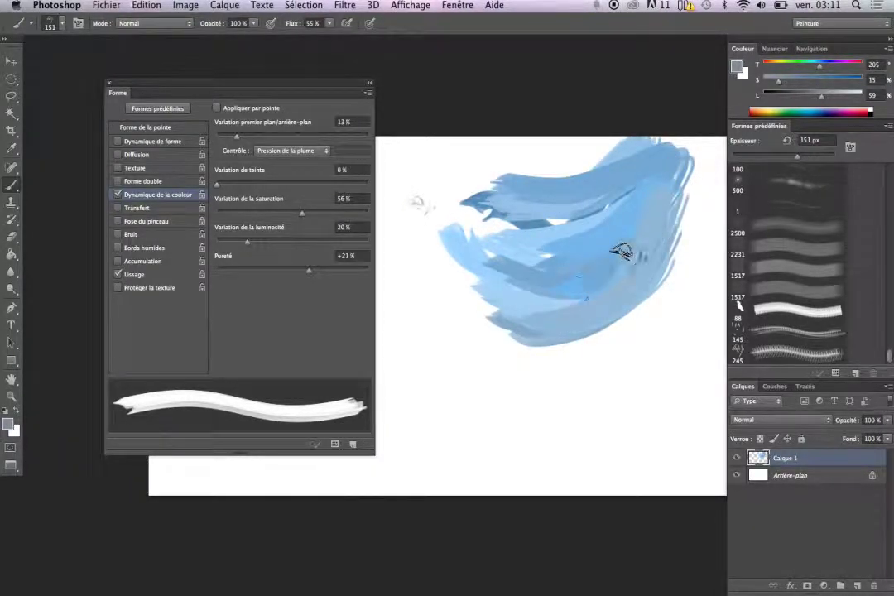
pyautogui.press('e')
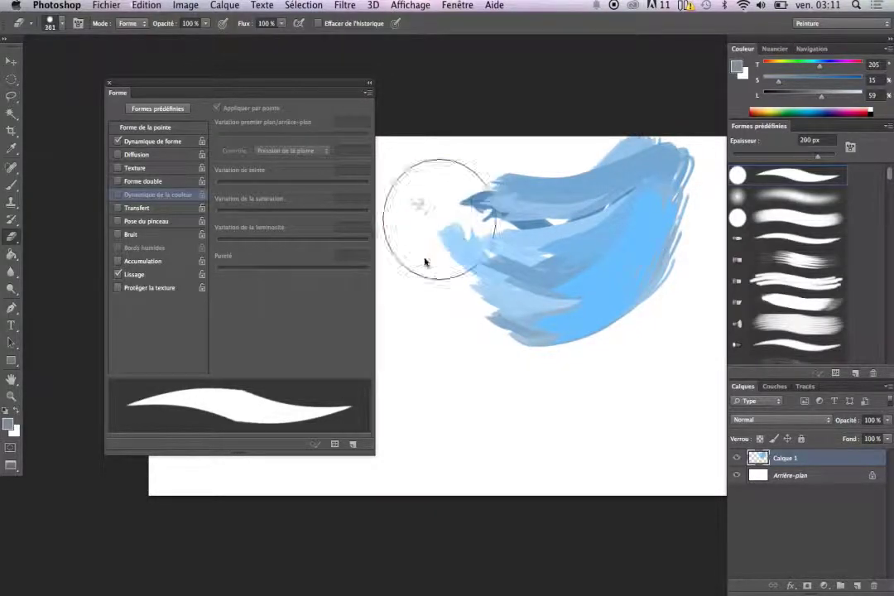
pyautogui.moveTo(425, 200)
pyautogui.mouseDown()
pyautogui.moveTo(486, 179)
pyautogui.moveTo(658, 210)
pyautogui.moveTo(641, 260)
pyautogui.moveTo(558, 233)
pyautogui.moveTo(548, 273)
pyautogui.mouseUp()
# Increase the hue jitter, paint multicoloured test strokes, then undo them
pyautogui.press('b')
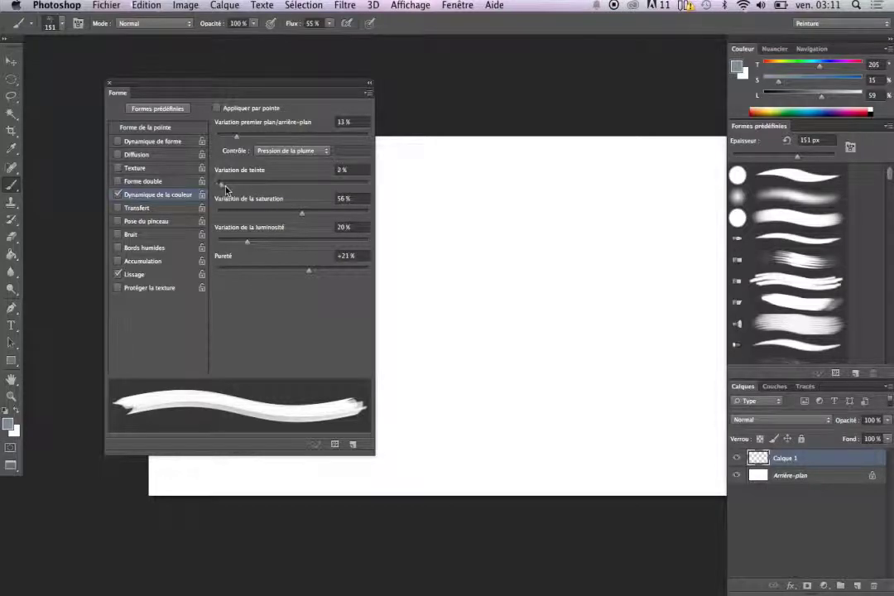
pyautogui.moveTo(272, 184); pyautogui.dragTo(285, 184)
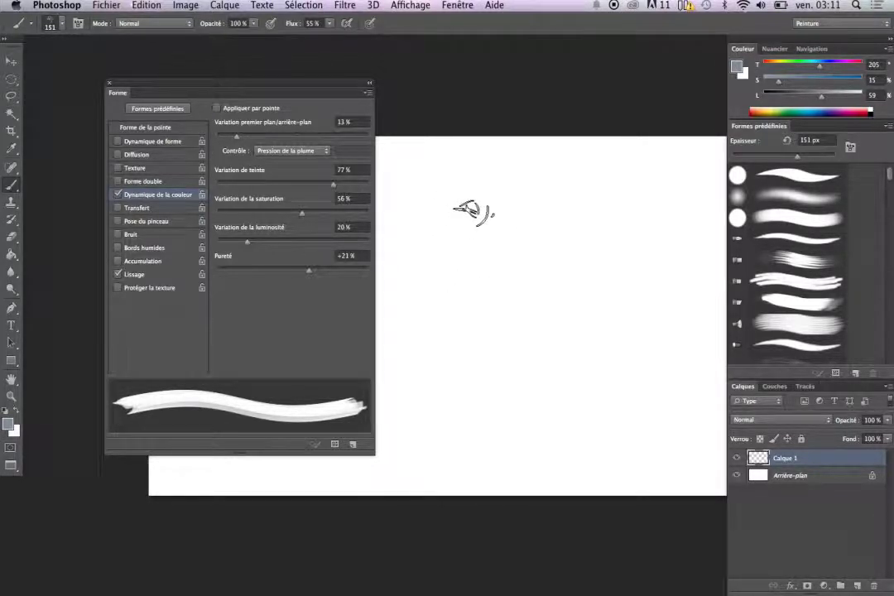
pyautogui.moveTo(464, 201); pyautogui.dragTo(549, 215)
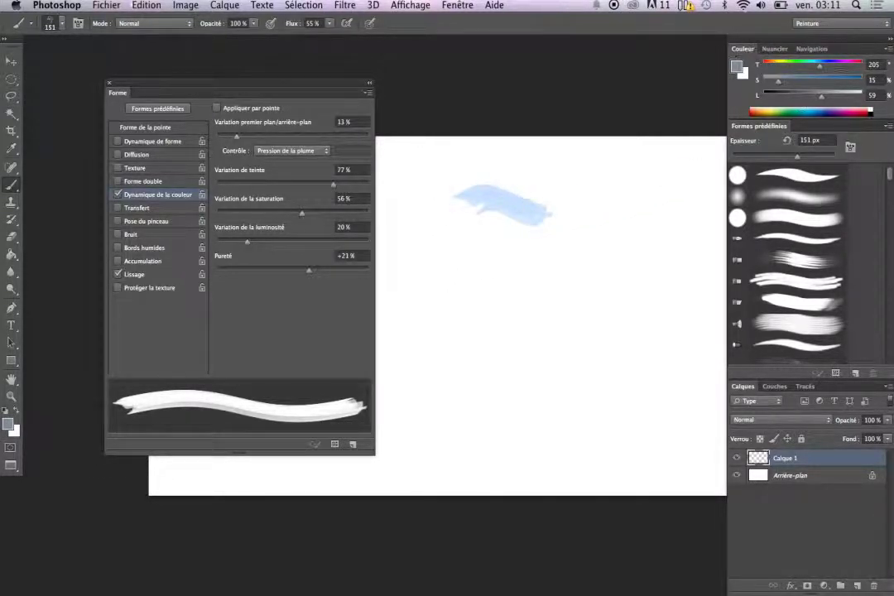
pyautogui.moveTo(476, 196)
pyautogui.mouseDown()
pyautogui.moveTo(596, 198)
pyautogui.moveTo(462, 225)
pyautogui.moveTo(598, 226)
pyautogui.moveTo(466, 274)
pyautogui.moveTo(559, 310)
pyautogui.moveTo(659, 308)
pyautogui.moveTo(487, 315)
pyautogui.moveTo(635, 339)
pyautogui.mouseUp()
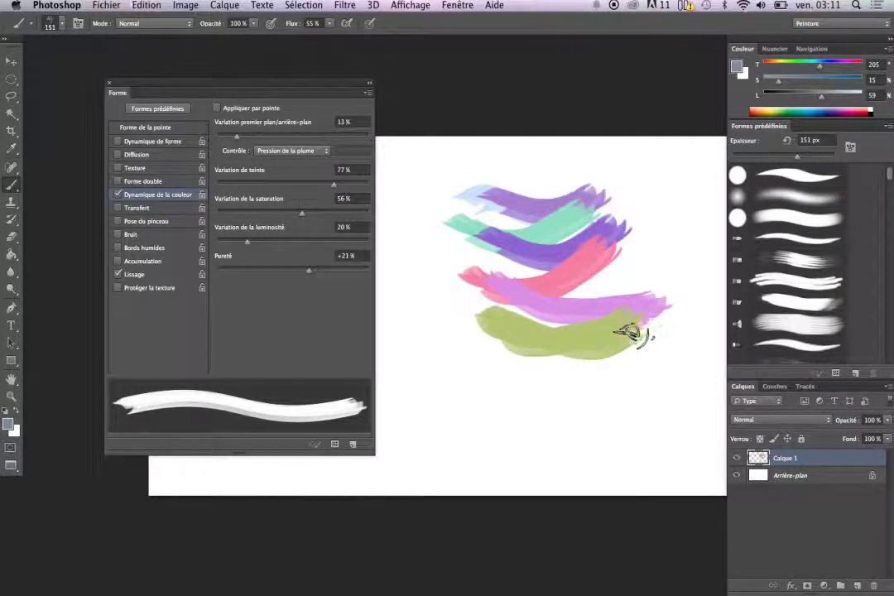
pyautogui.moveTo(464, 352); pyautogui.dragTo(617, 336)
pyautogui.moveTo(447, 348)
pyautogui.mouseDown()
pyautogui.moveTo(633, 323)
pyautogui.moveTo(519, 176)
pyautogui.moveTo(479, 219)
pyautogui.mouseUp()
pyautogui.hotkey('ctrl', 'alt', 'z')
pyautogui.hotkey('ctrl', 'alt', 'z')
pyautogui.hotkey('ctrl', 'alt', 'z')
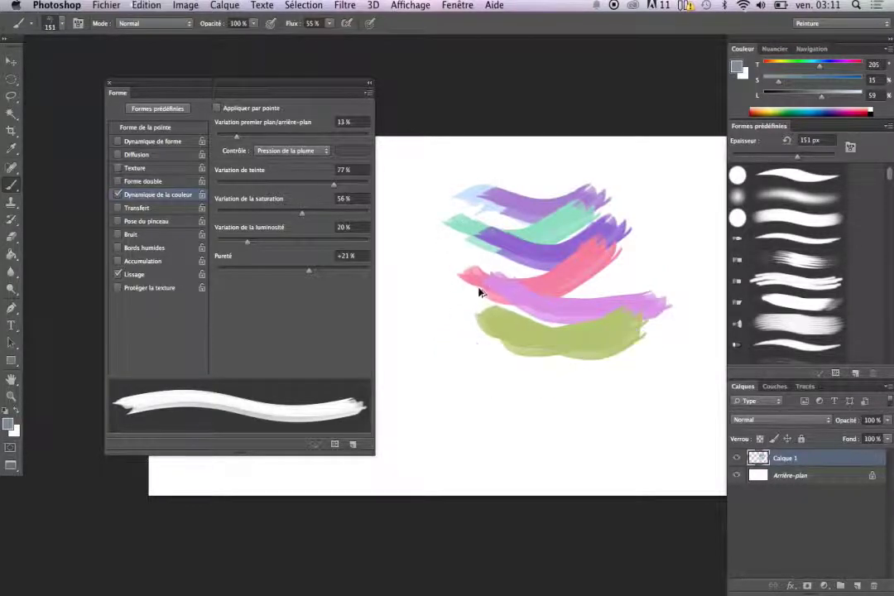
pyautogui.hotkey('ctrl', 'alt', 'z')
pyautogui.hotkey('ctrl', 'alt', 'z')
pyautogui.hotkey('ctrl', 'alt', 'z')
pyautogui.hotkey('ctrl', 'alt', 'z')
pyautogui.hotkey('ctrl', 'alt', 'z')
pyautogui.hotkey('ctrl', 'alt', 'z')
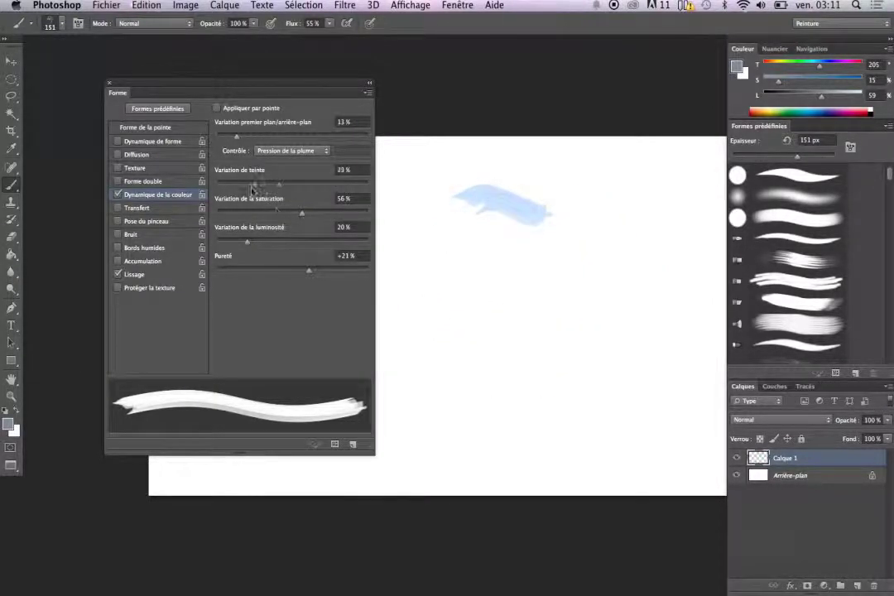
# Lower hue variation to 23%, paint test strokes, and undo them
pyautogui.click(251, 183)
pyautogui.moveTo(459, 175); pyautogui.dragTo(518, 188)
pyautogui.moveTo(538, 213); pyautogui.dragTo(529, 235)
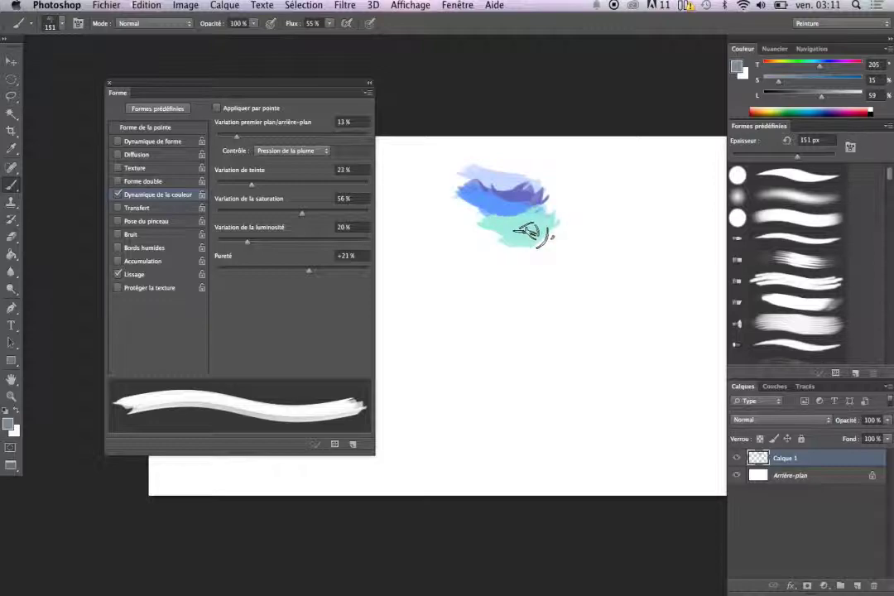
pyautogui.hotkey('ctrl', 'alt', 'z')
pyautogui.hotkey('ctrl', 'alt', 'z')
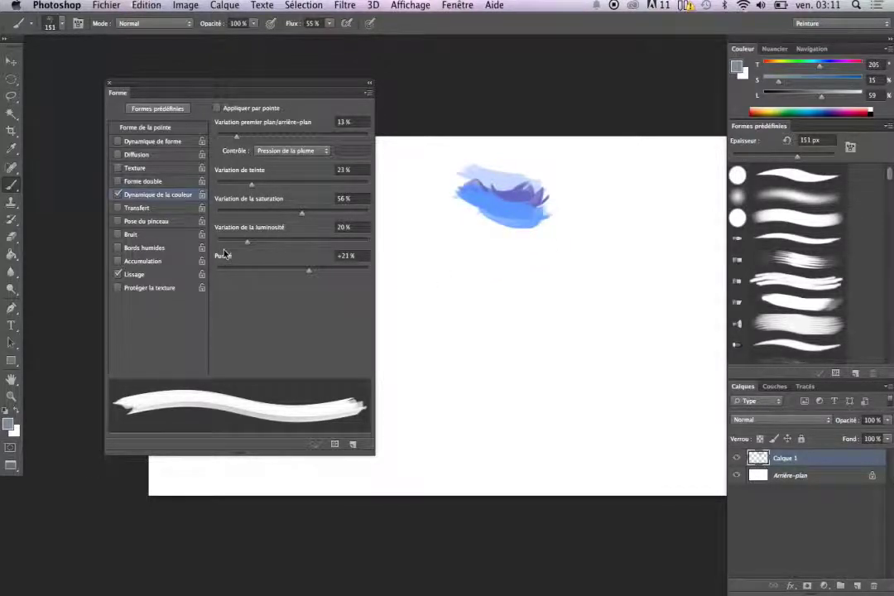
pyautogui.hotkey('ctrl', 'alt', 'z')
pyautogui.hotkey('ctrl', 'alt', 'z')
pyautogui.hotkey('ctrl', 'alt', 'z')
pyautogui.hotkey('ctrl', 'alt', 'z')
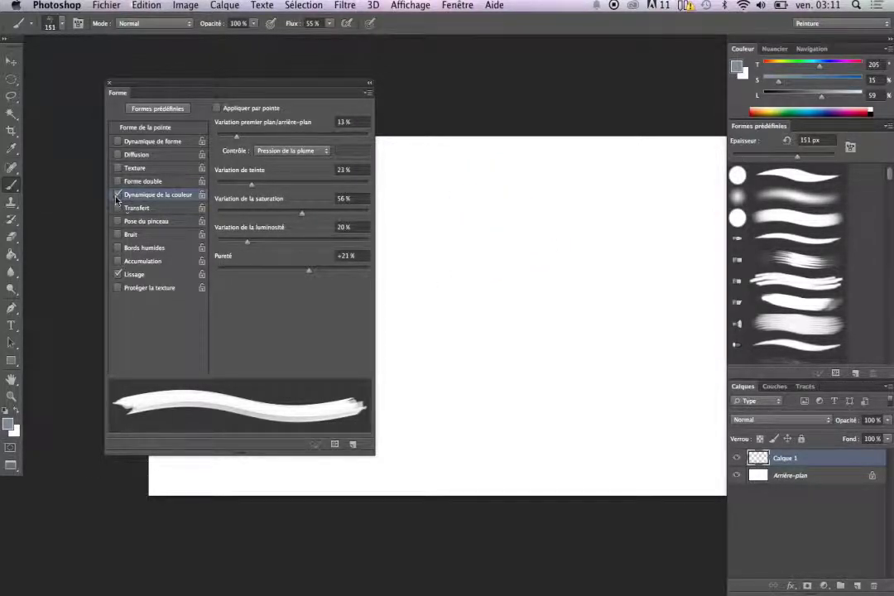
# Replace color dynamics with transfer, shrink the brush to 103 px, then switch transfer for brush pose
pyautogui.click(117, 194)
pyautogui.click(139, 208)
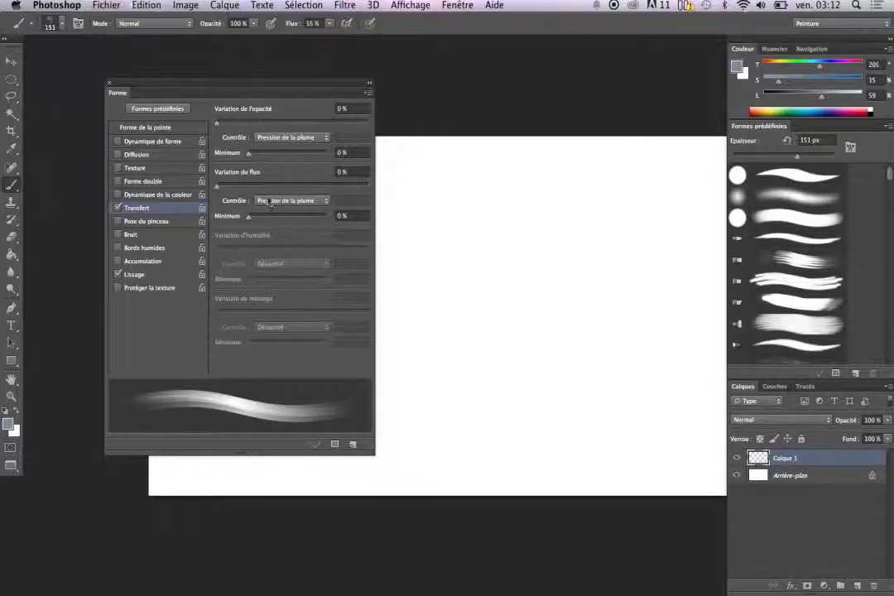
pyautogui.moveTo(439, 230)
pyautogui.mouseDown()
pyautogui.moveTo(419, 230)
pyautogui.moveTo(443, 226)
pyautogui.moveTo(434, 239)
pyautogui.moveTo(447, 253)
pyautogui.moveTo(462, 243)
pyautogui.moveTo(458, 264)
pyautogui.moveTo(475, 254)
pyautogui.moveTo(496, 277)
pyautogui.moveTo(515, 259)
pyautogui.moveTo(525, 303)
pyautogui.moveTo(540, 276)
pyautogui.moveTo(556, 297)
pyautogui.moveTo(578, 304)
pyautogui.moveTo(654, 303)
pyautogui.mouseUp()
pyautogui.press('super+z')
pyautogui.click(117, 207)
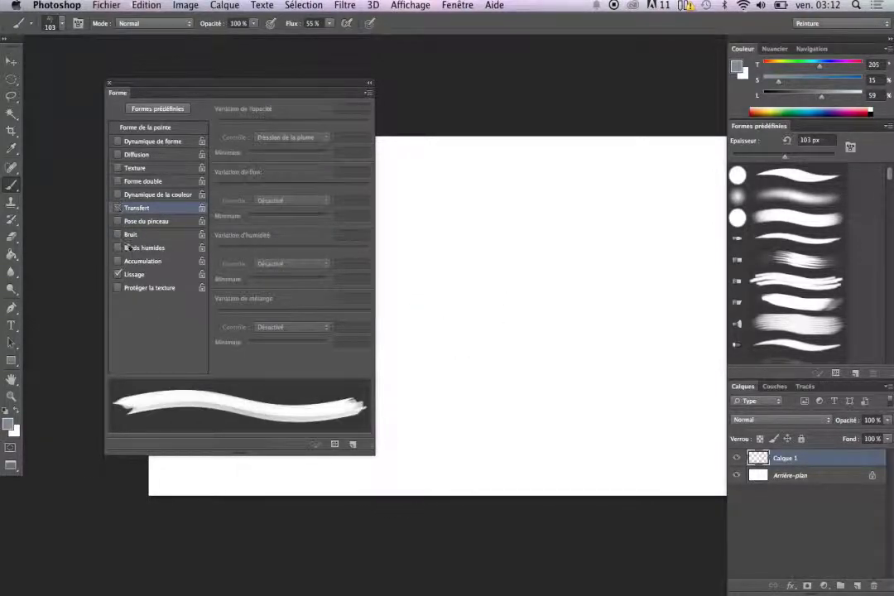
pyautogui.click(136, 221)
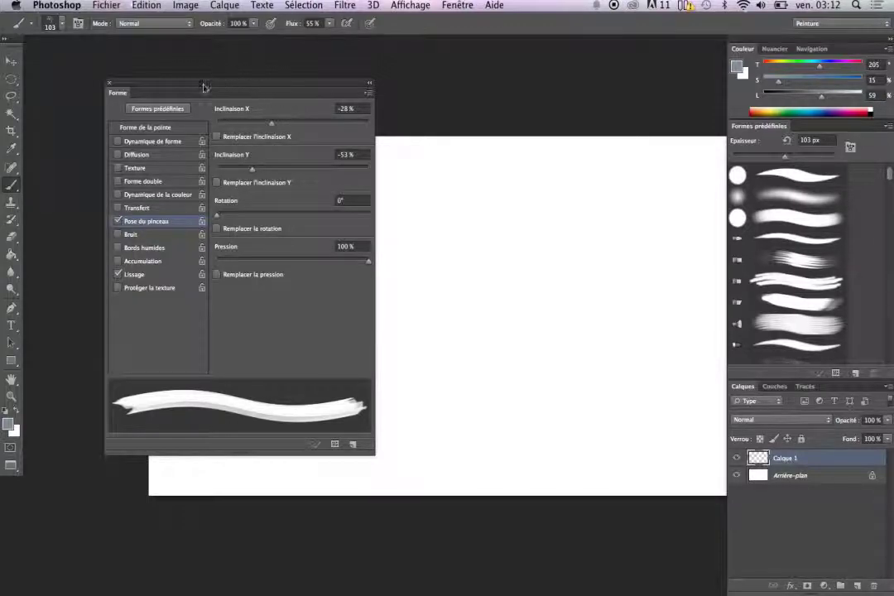
# Dismiss the Apple menu, disable brush pose, try shape dynamics and turn it off, then enable noise
pyautogui.click(56, 5)
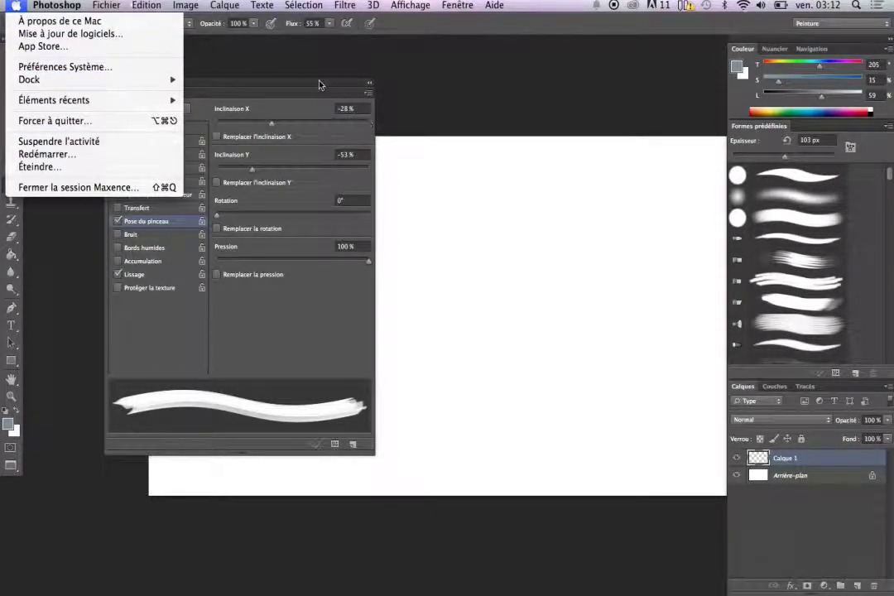
pyautogui.click(269, 68)
pyautogui.click(118, 221)
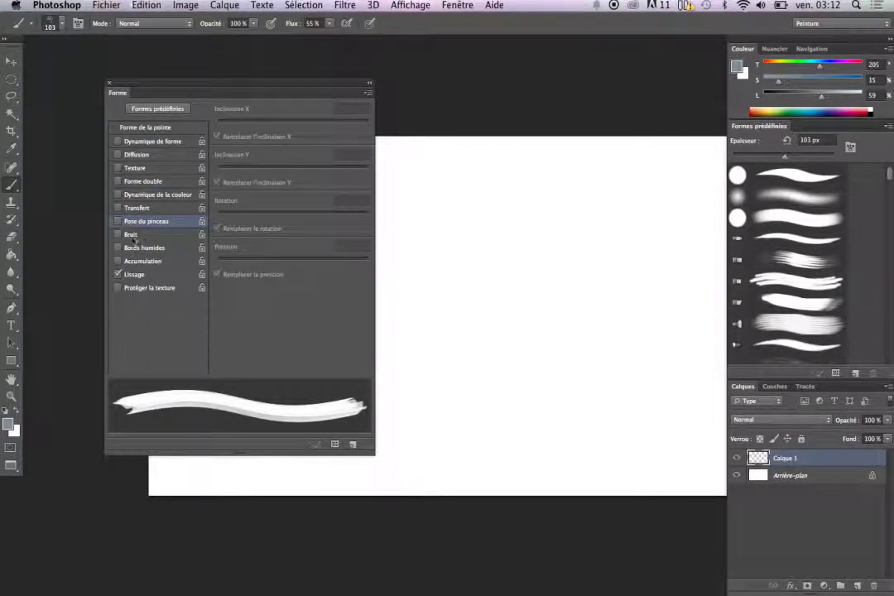
pyautogui.click(145, 142)
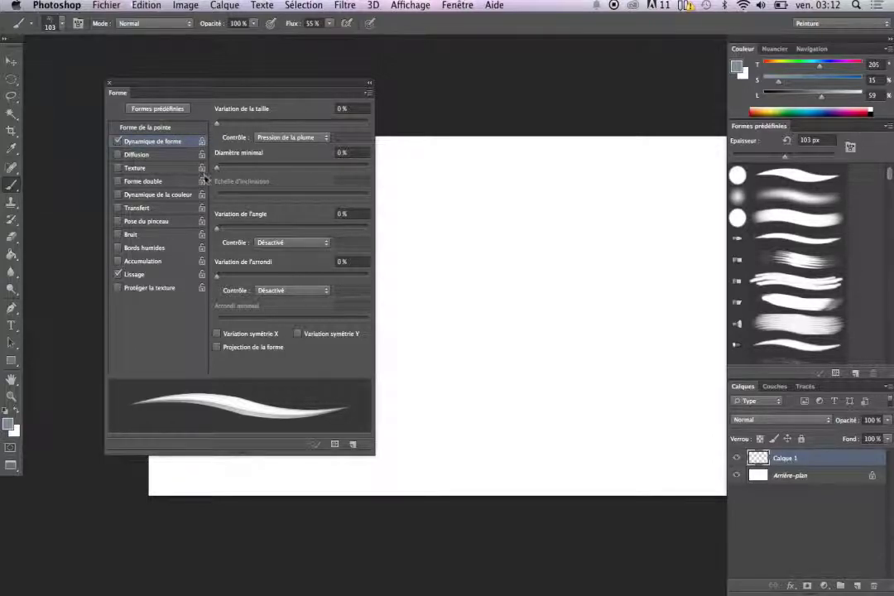
pyautogui.click(118, 142)
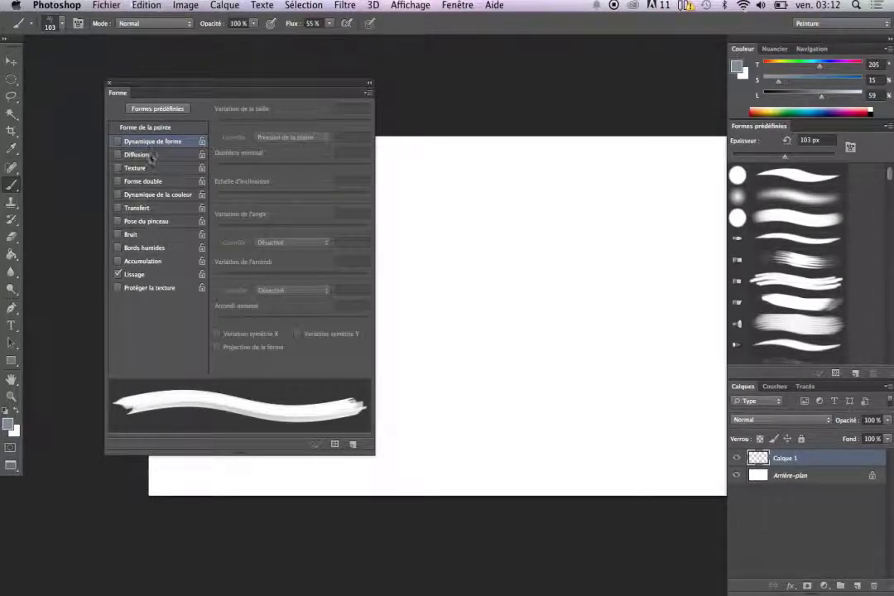
pyautogui.click(138, 235)
# Paint broad grey noise test strokes, shrinking the brush to 11 px between them
pyautogui.click(118, 236)
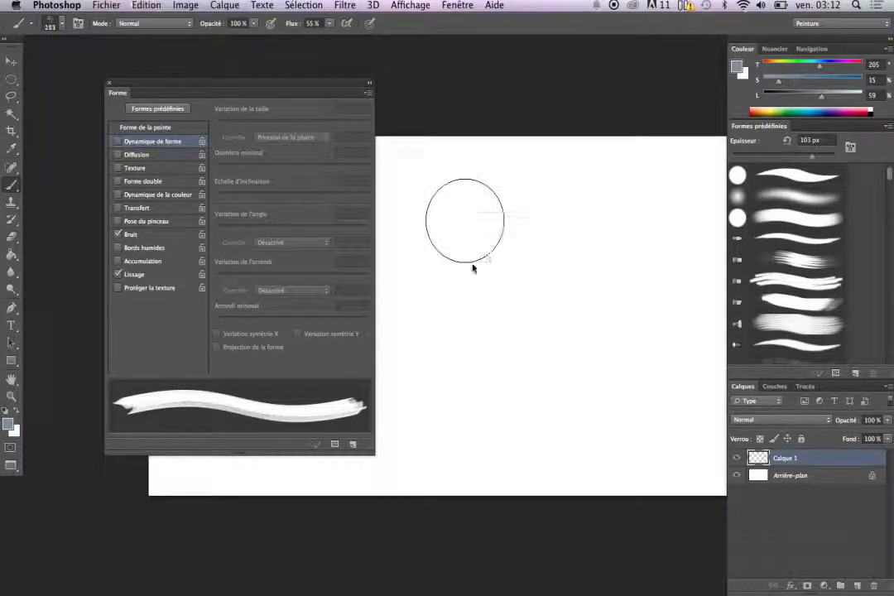
pyautogui.moveTo(459, 260); pyautogui.dragTo(566, 254)
pyautogui.moveTo(514, 327); pyautogui.dragTo(483, 326)
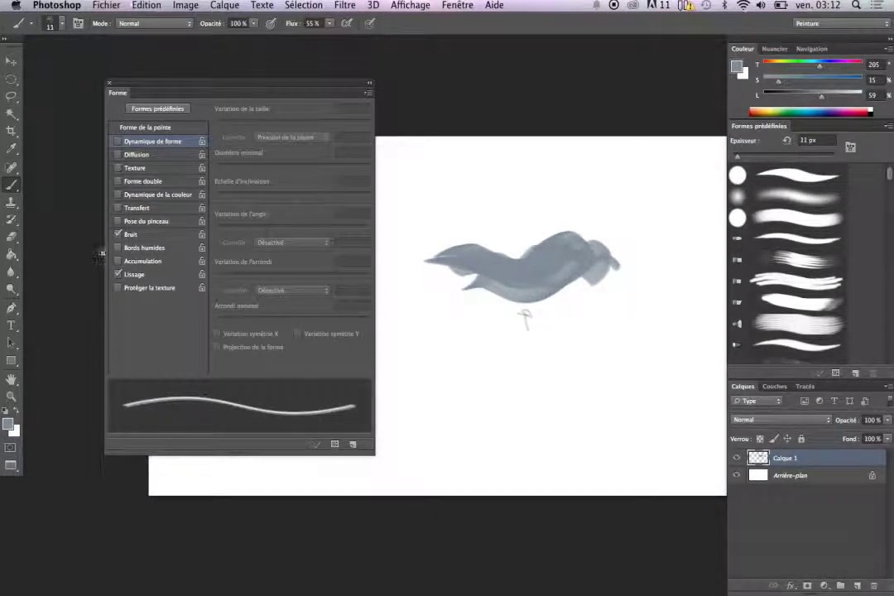
pyautogui.moveTo(443, 198); pyautogui.dragTo(589, 187)
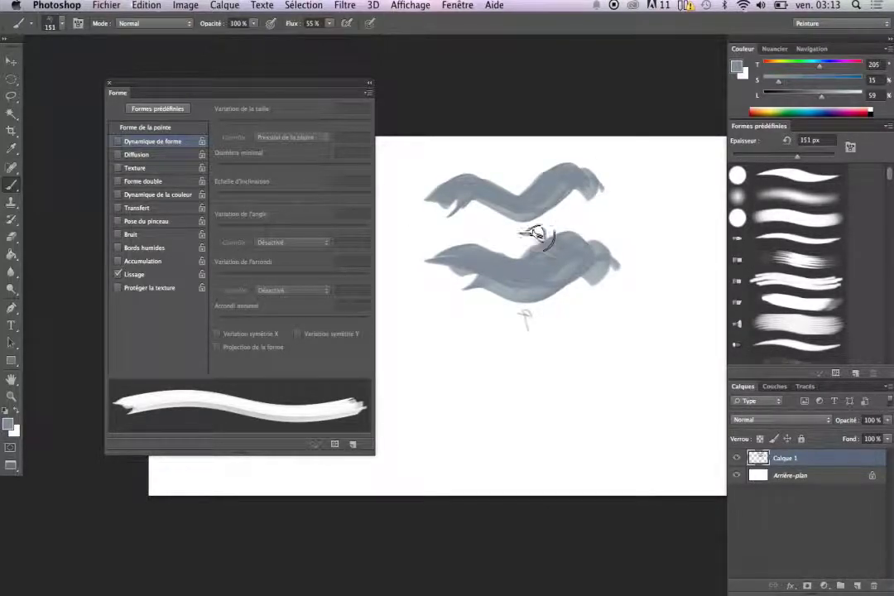
# Enable wet edges, paint a wet-edged stroke across the lower canvas, then undo it
pyautogui.click(119, 247)
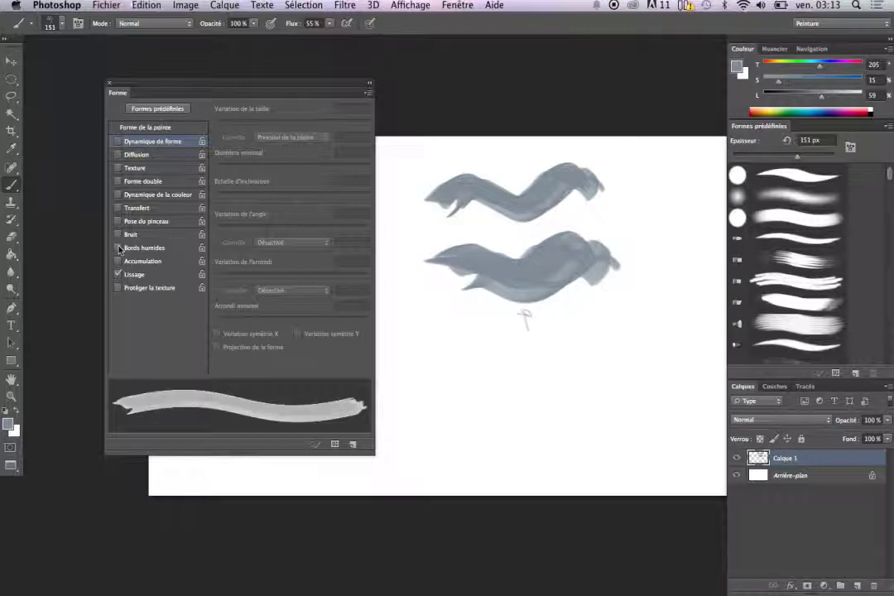
pyautogui.moveTo(454, 382); pyautogui.dragTo(642, 377)
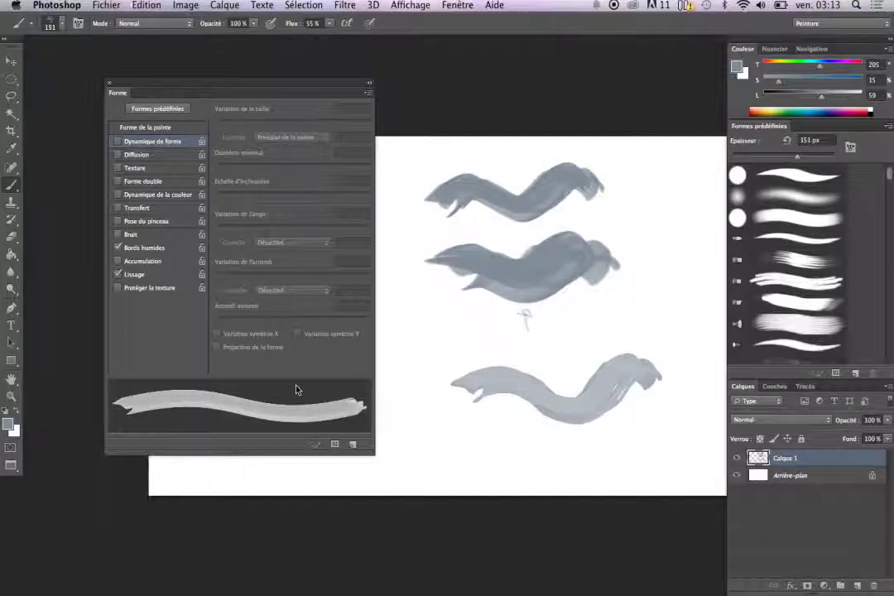
pyautogui.moveTo(460, 385)
pyautogui.mouseDown()
pyautogui.moveTo(585, 390)
pyautogui.moveTo(617, 346)
pyautogui.moveTo(489, 378)
pyautogui.moveTo(523, 370)
pyautogui.moveTo(619, 400)
pyautogui.moveTo(600, 418)
pyautogui.mouseUp()
pyautogui.press('alt+super+z')
pyautogui.press('alt+super+z')
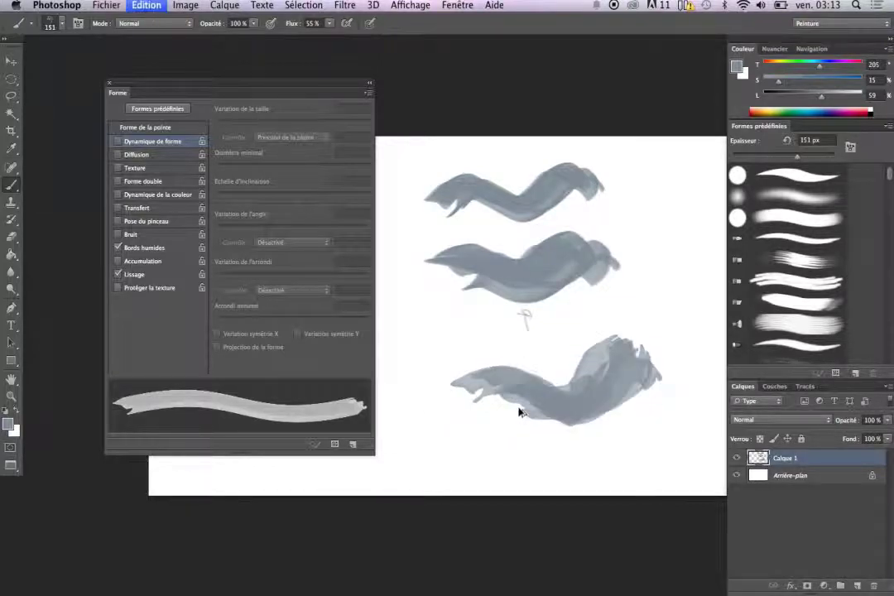
pyautogui.press('alt+super+z')
pyautogui.press('alt+super+z')
pyautogui.press('alt+super+z')
pyautogui.press('alt+super+z')
pyautogui.press('alt+super+z')
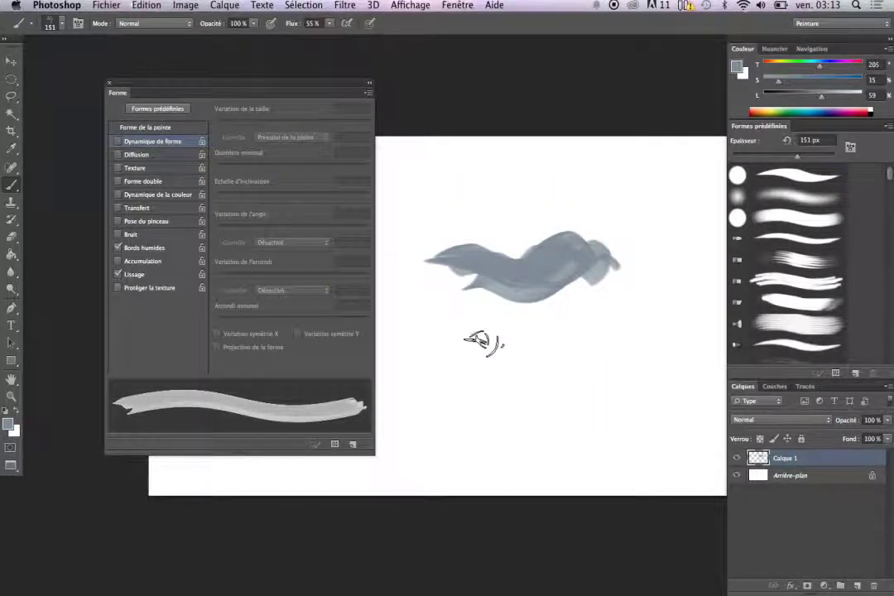
# Erase the remaining grey stroke and return to the Brush tool
pyautogui.press('e')
pyautogui.moveTo(431, 269); pyautogui.dragTo(588, 250)
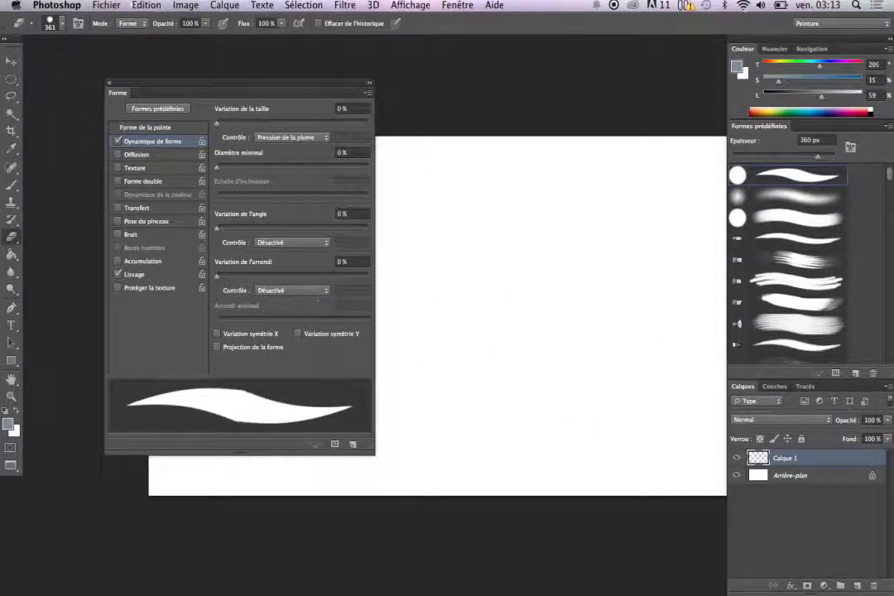
pyautogui.press('b')
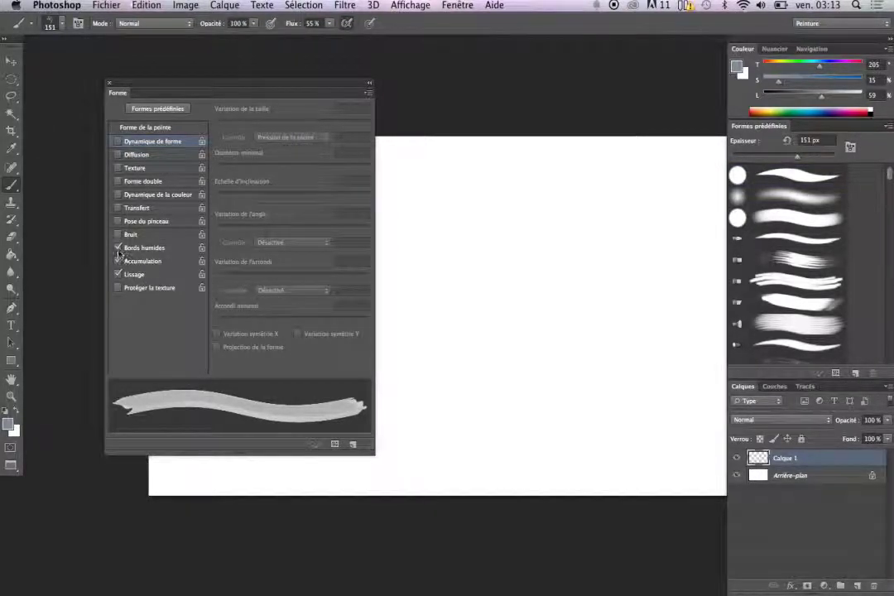
# Swap wet edges for build-up, test it with grey strokes, undo, then disable build-up
pyautogui.click(118, 248)
pyautogui.click(117, 261)
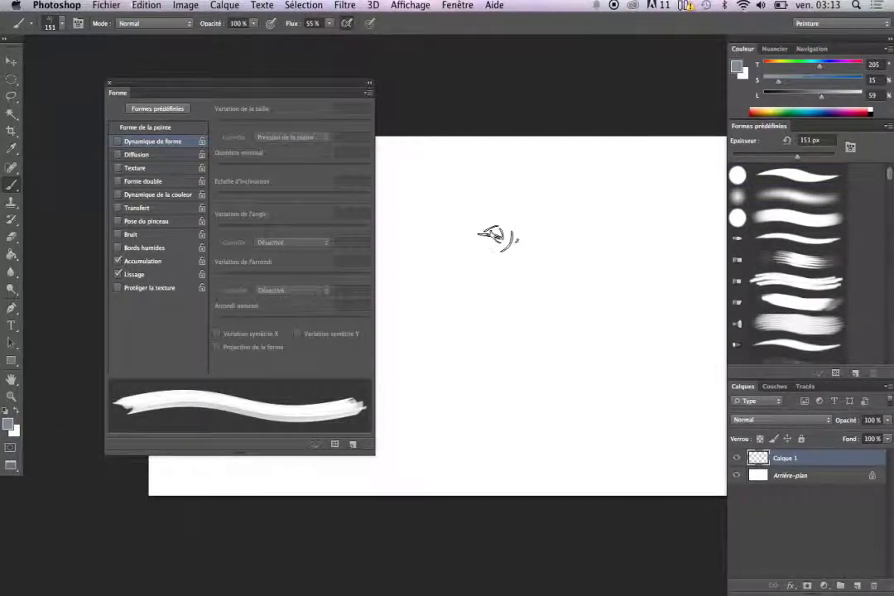
pyautogui.moveTo(489, 235); pyautogui.dragTo(483, 234)
pyautogui.moveTo(430, 199); pyautogui.dragTo(496, 249)
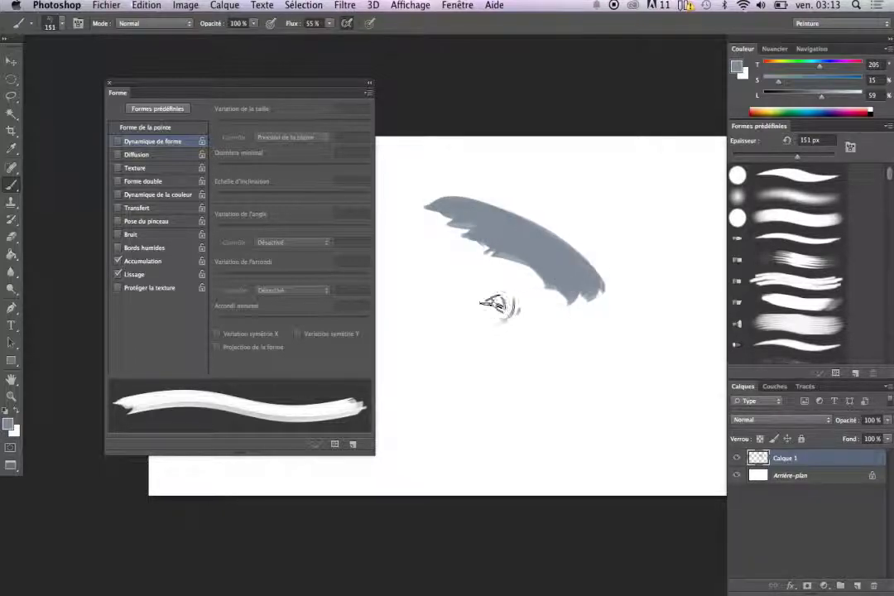
pyautogui.hotkey('ctrl', 'z')
pyautogui.hotkey('ctrl', 'z')
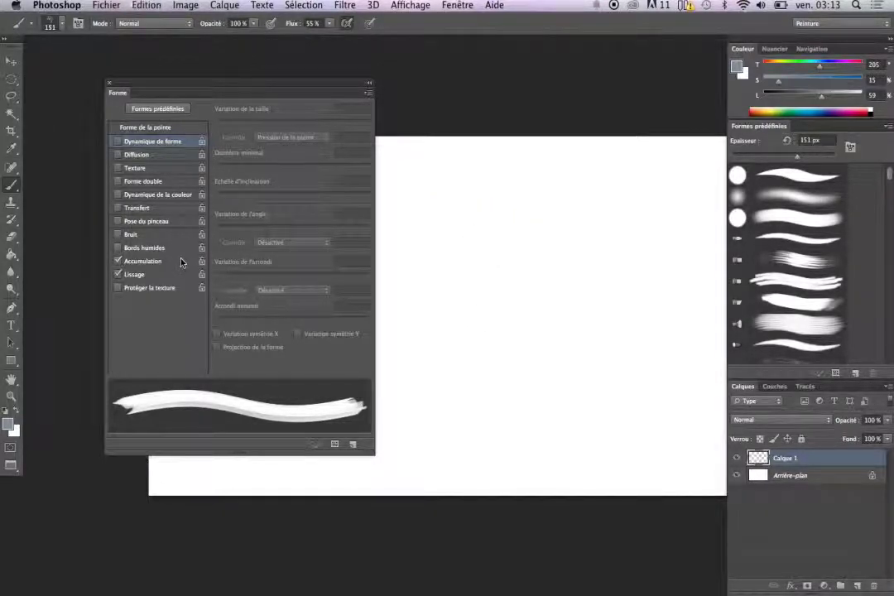
pyautogui.click(118, 260)
# Select the 150 px soft round tip, enable shape dynamics, and set spacing to 13%
pyautogui.click(135, 128)
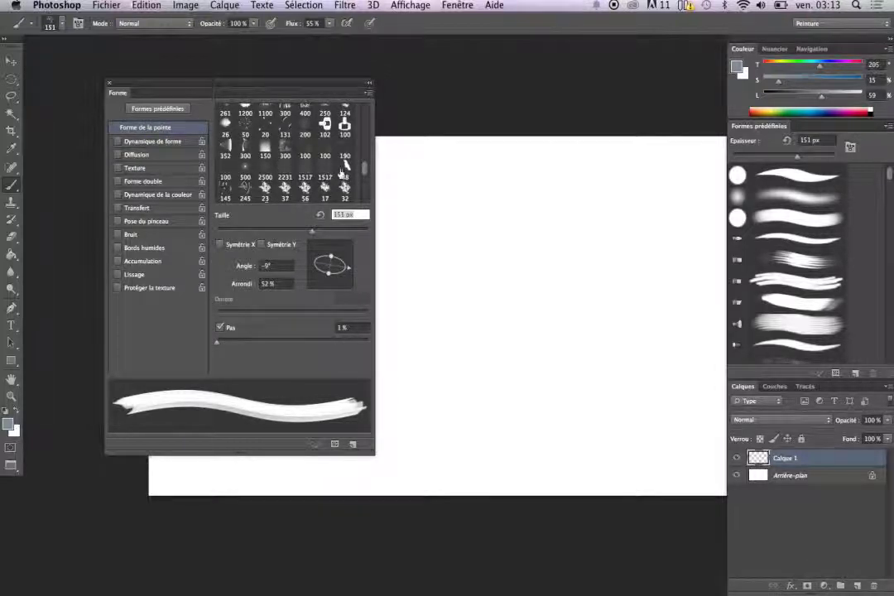
pyautogui.click(265, 151)
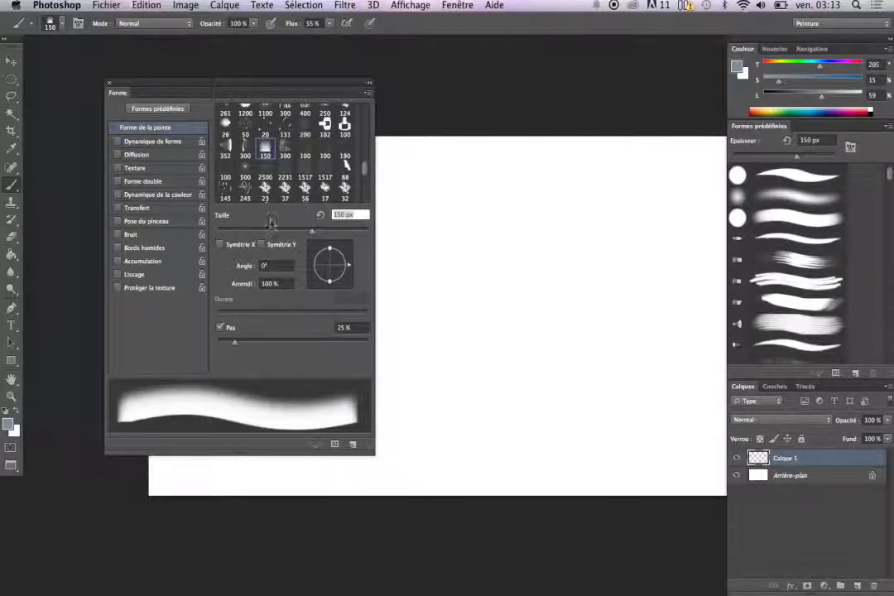
pyautogui.click(151, 142)
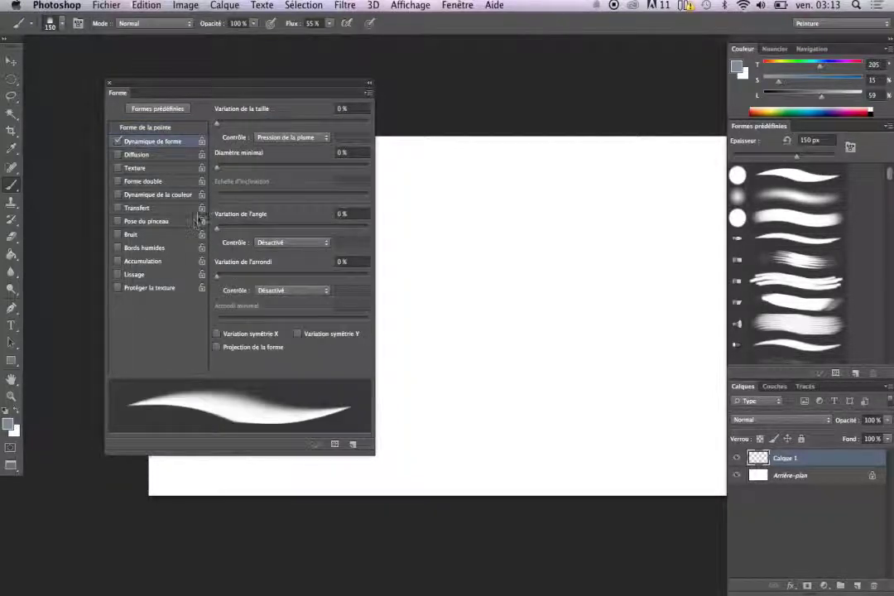
pyautogui.click(146, 128)
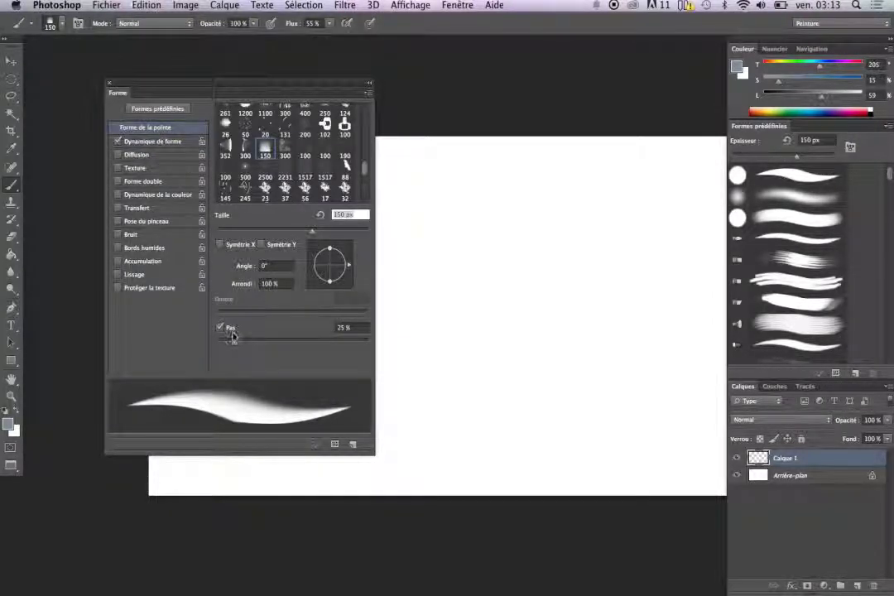
pyautogui.moveTo(223, 344)
pyautogui.mouseDown()
pyautogui.moveTo(216, 349)
pyautogui.moveTo(226, 343)
pyautogui.mouseUp()
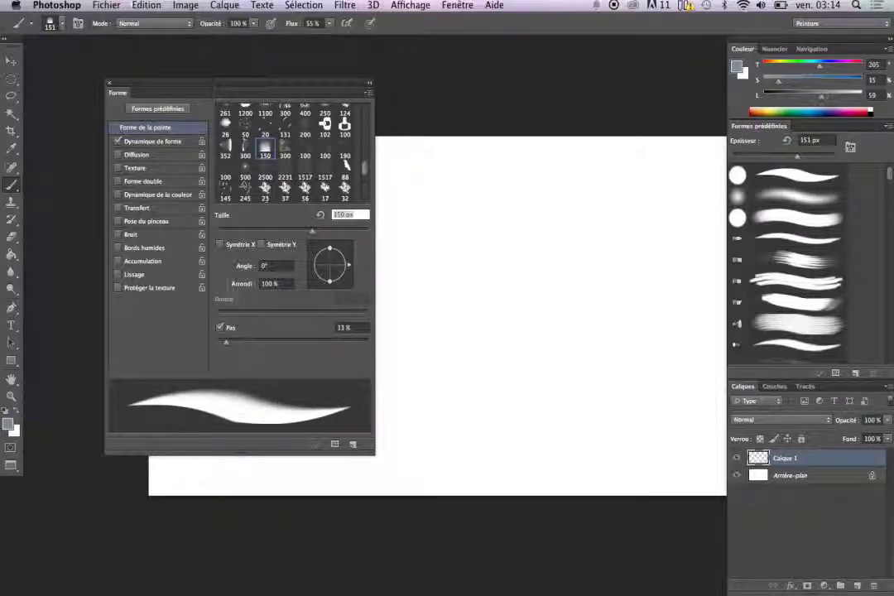